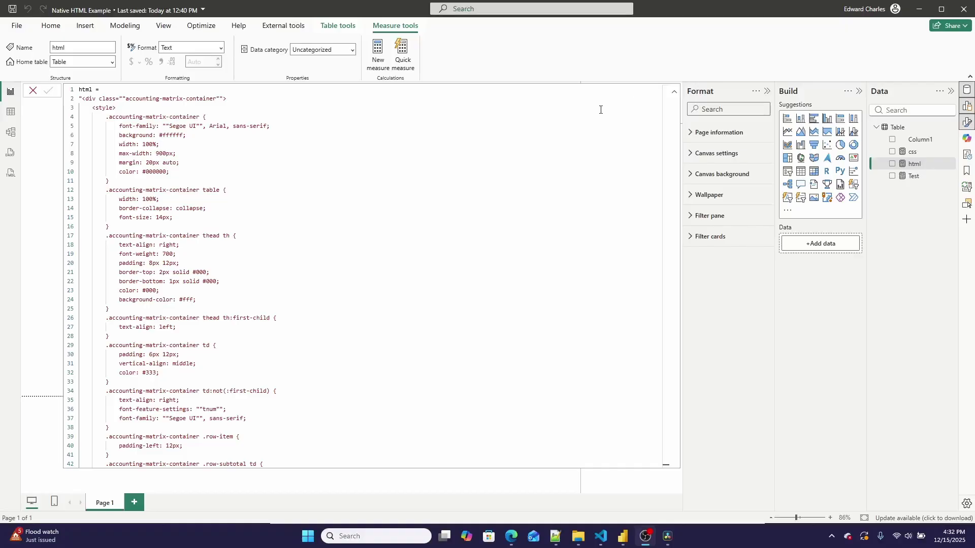
# Scroll through the html measure's code, then show the css measure's formula with Segoe UI fonts and 50px padding.
pyautogui.scroll(-20, 277, 259)
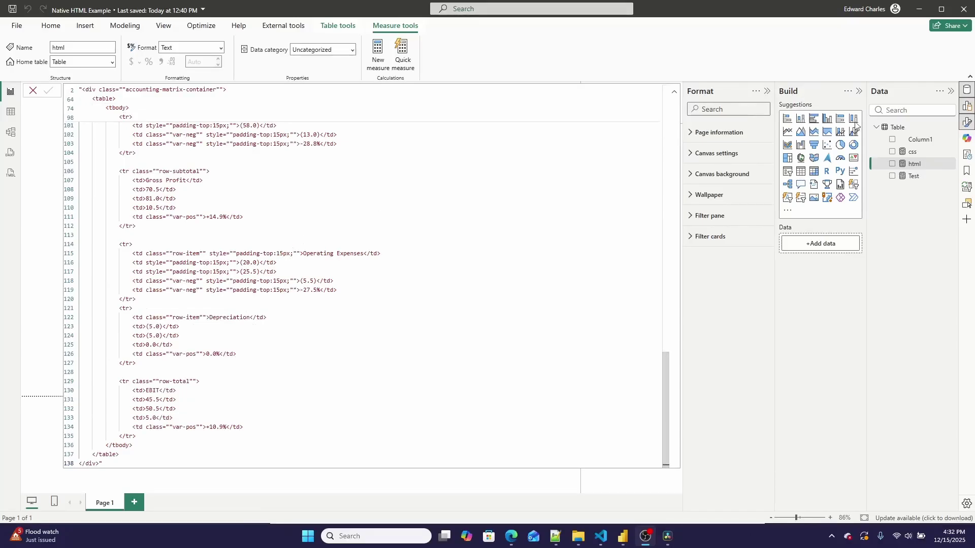
pyautogui.click(914, 154)
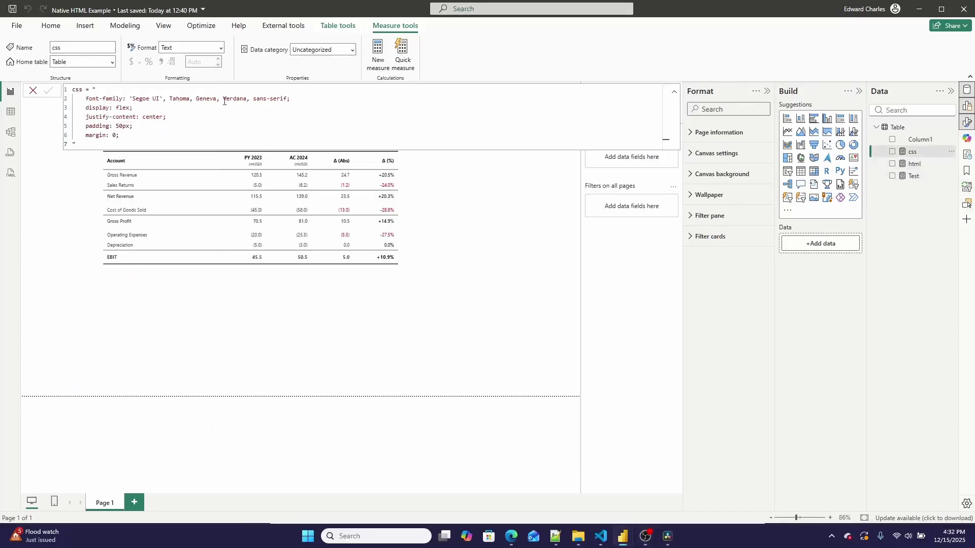
# Collapse the formula bar and drag the P&L table image visual's corner to enlarge it on the page.
pyautogui.click(673, 94)
pyautogui.click(322, 233)
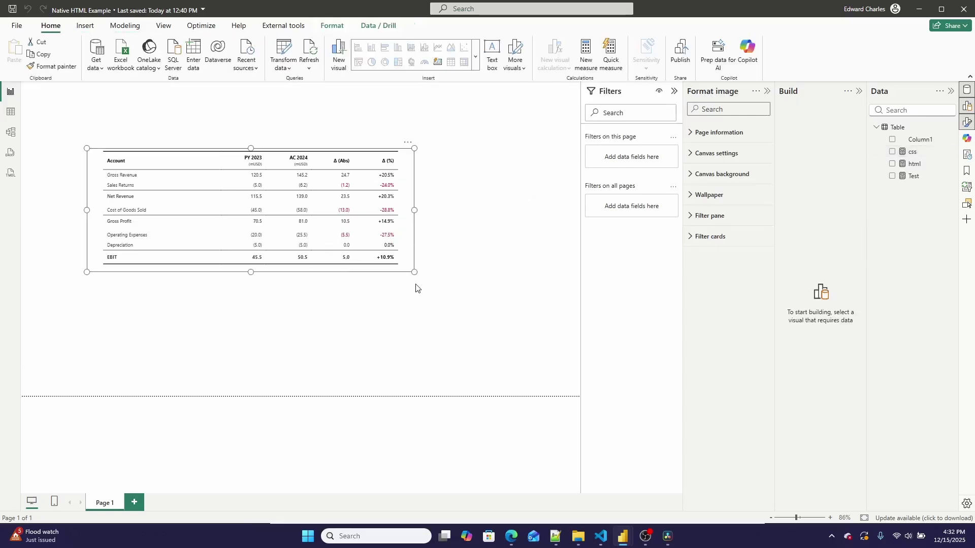
pyautogui.moveTo(414, 273); pyautogui.dragTo(550, 362)
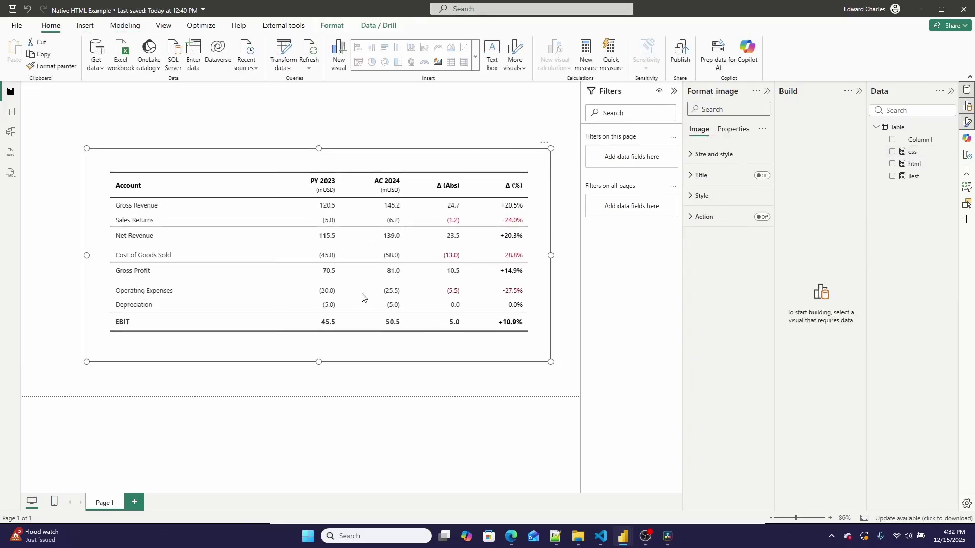
pyautogui.click(454, 114)
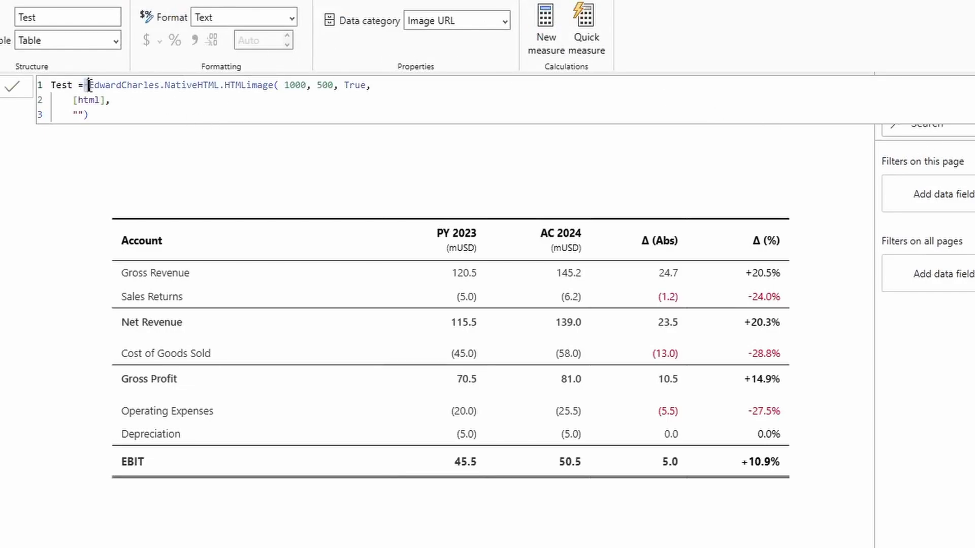
pyautogui.moveTo(89, 85); pyautogui.dragTo(269, 86)
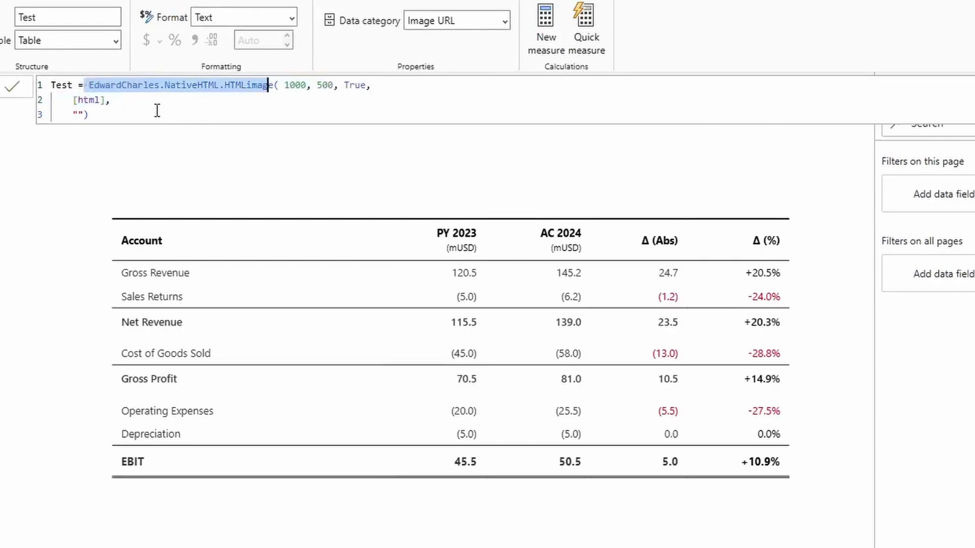
pyautogui.moveTo(75, 101); pyautogui.dragTo(107, 101)
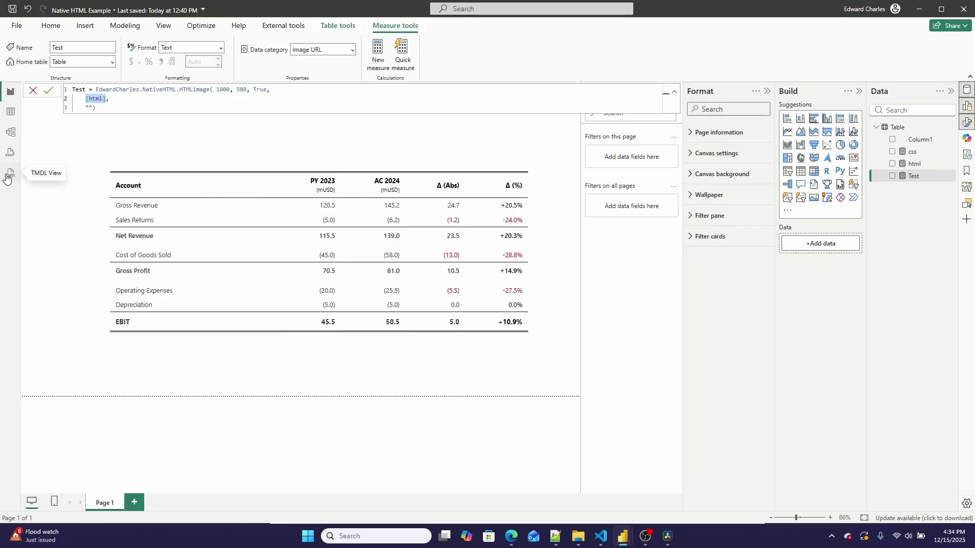
# Switch to TMDL view and scroll through the HTMLImage function's documentation comments.
pyautogui.click(9, 174)
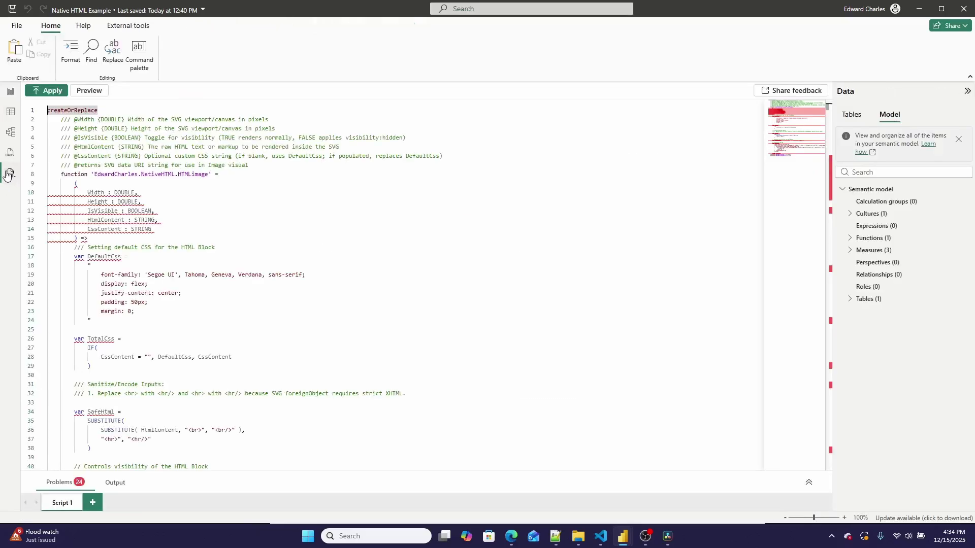
pyautogui.click(172, 138)
pyautogui.scroll(-5, 178, 129)
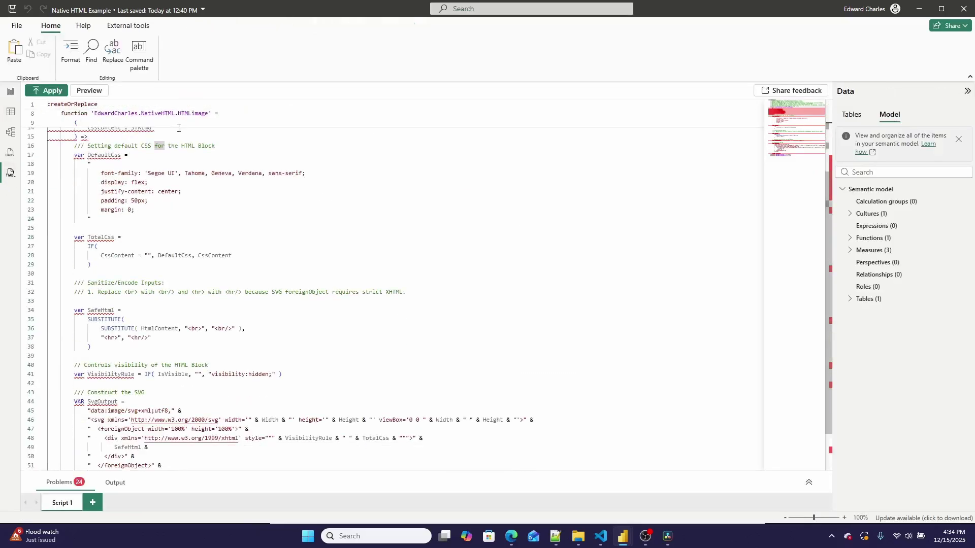
pyautogui.scroll(5, 280, 240)
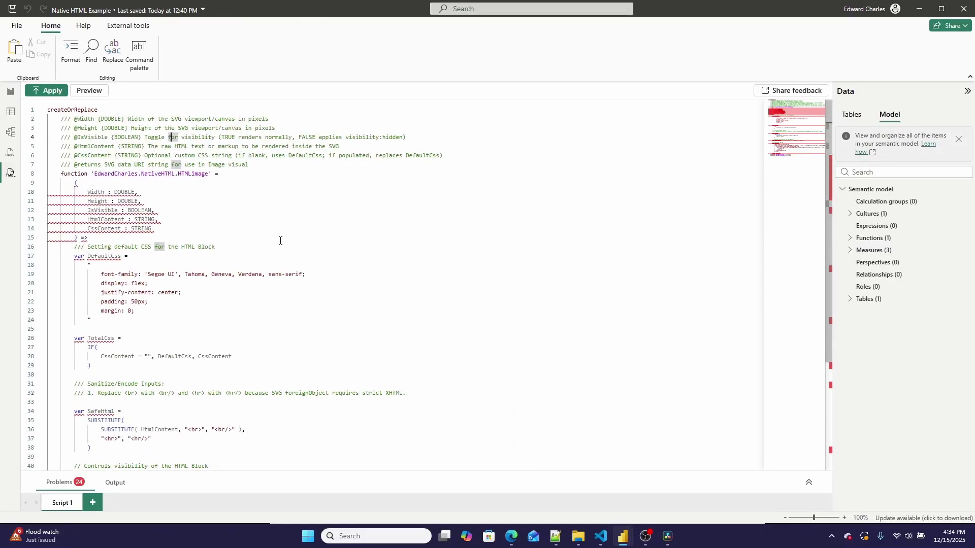
pyautogui.scroll(-4, 246, 187)
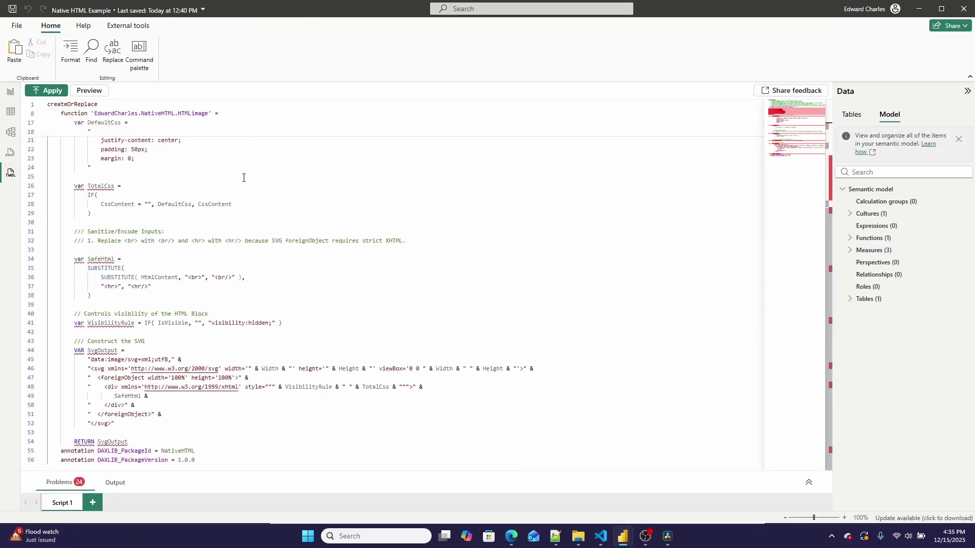
pyautogui.scroll(3, 242, 183)
pyautogui.scroll(-3, 239, 159)
pyautogui.scroll(4, 239, 159)
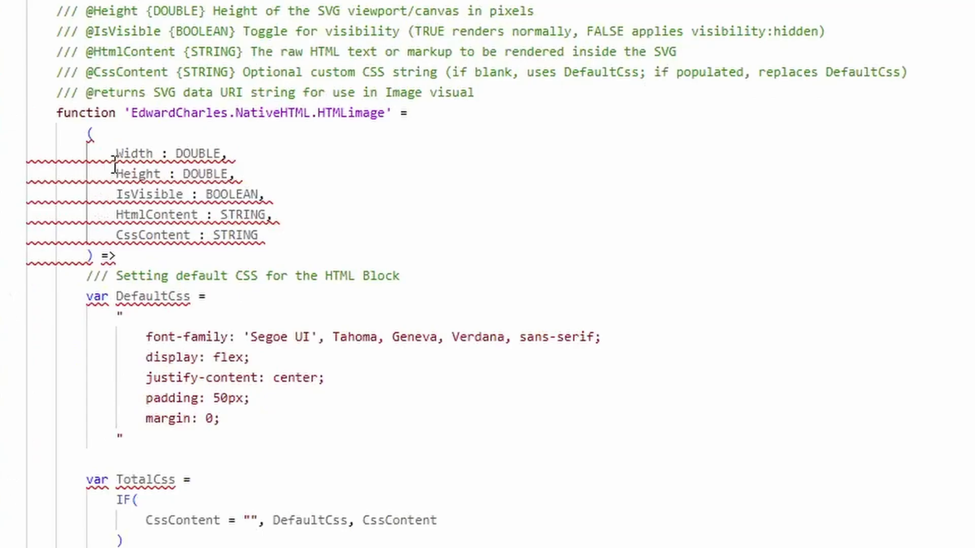
# Highlight the function's parameter lines, including IsVisible and CssContent, then the DefaultCss definition block.
pyautogui.moveTo(87, 187); pyautogui.dragTo(264, 174)
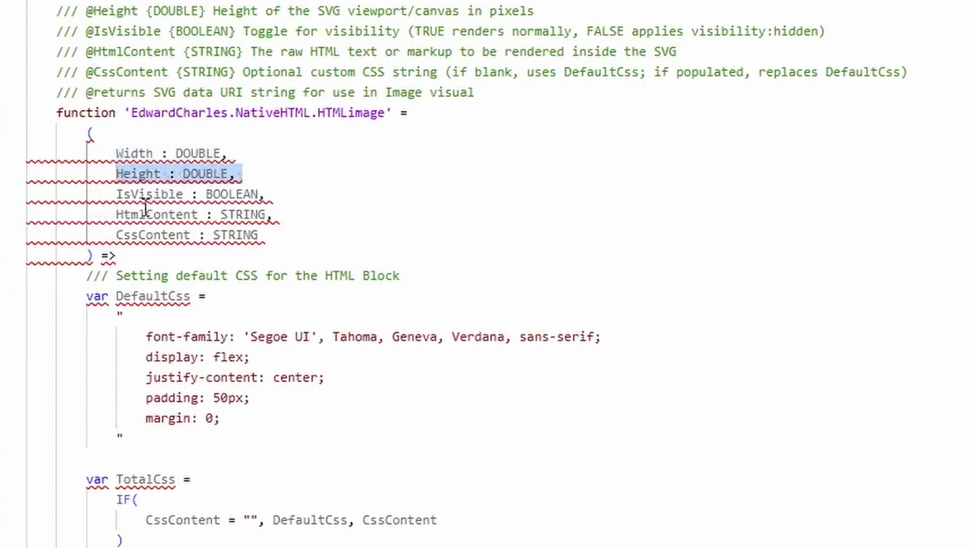
pyautogui.moveTo(115, 194); pyautogui.dragTo(130, 216)
pyautogui.click(352, 236)
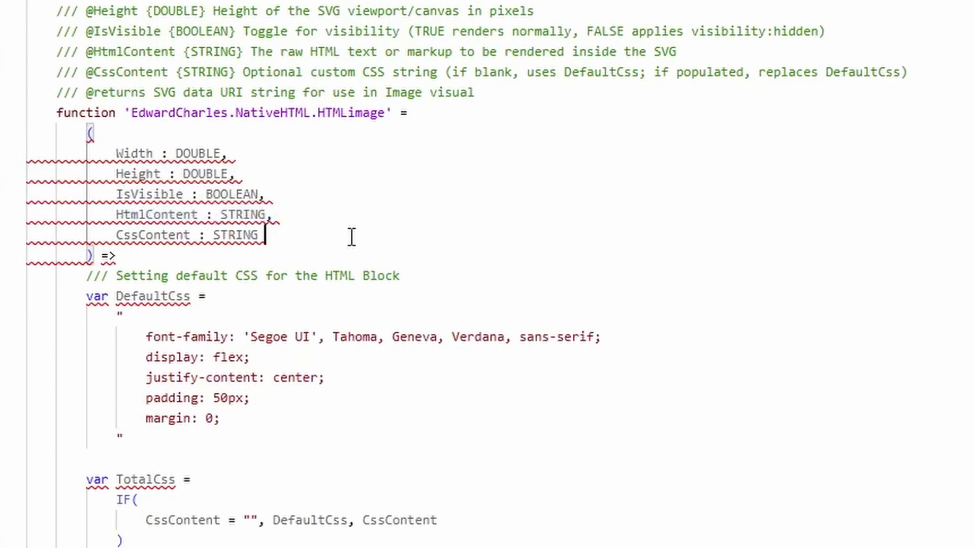
pyautogui.moveTo(351, 237); pyautogui.dragTo(123, 235)
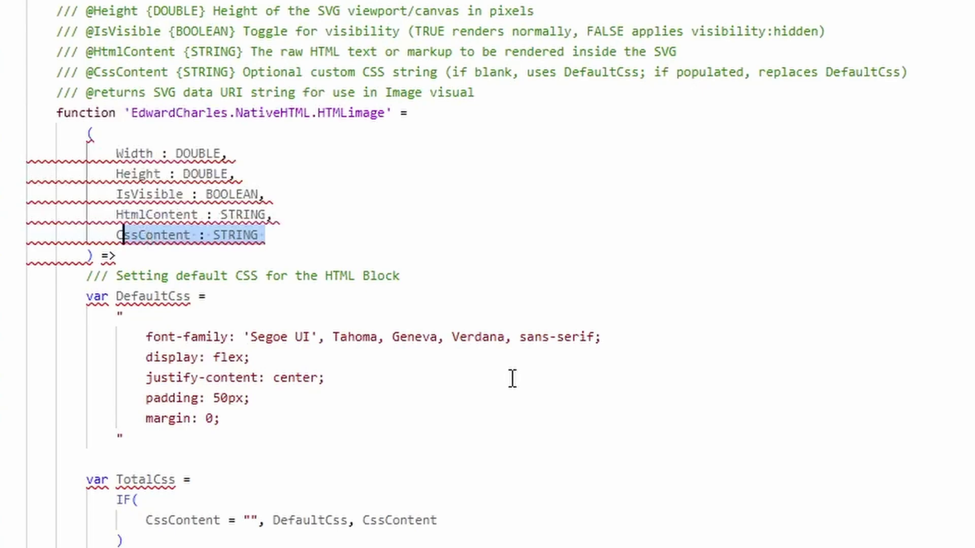
pyautogui.scroll(-4, 304, 228)
pyautogui.moveTo(71, 70); pyautogui.dragTo(286, 211)
pyautogui.scroll(-2, 373, 181)
pyautogui.click(228, 161)
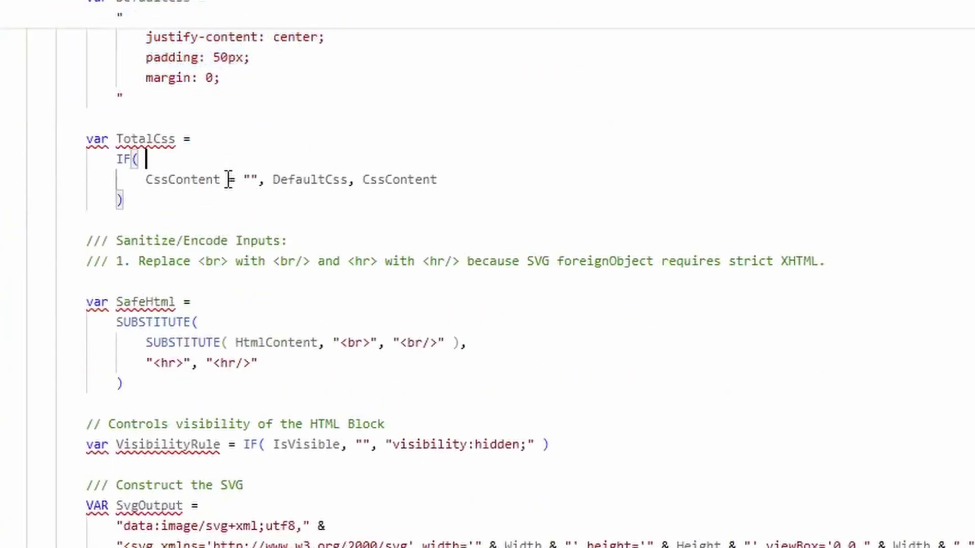
pyautogui.moveTo(158, 179); pyautogui.dragTo(242, 179)
pyautogui.click(273, 200)
pyautogui.click(259, 179)
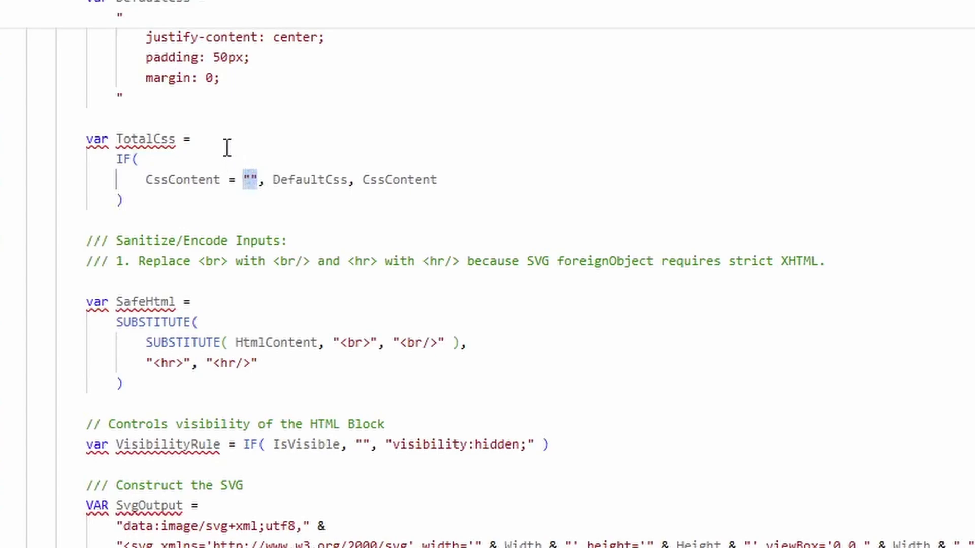
pyautogui.click(641, 361)
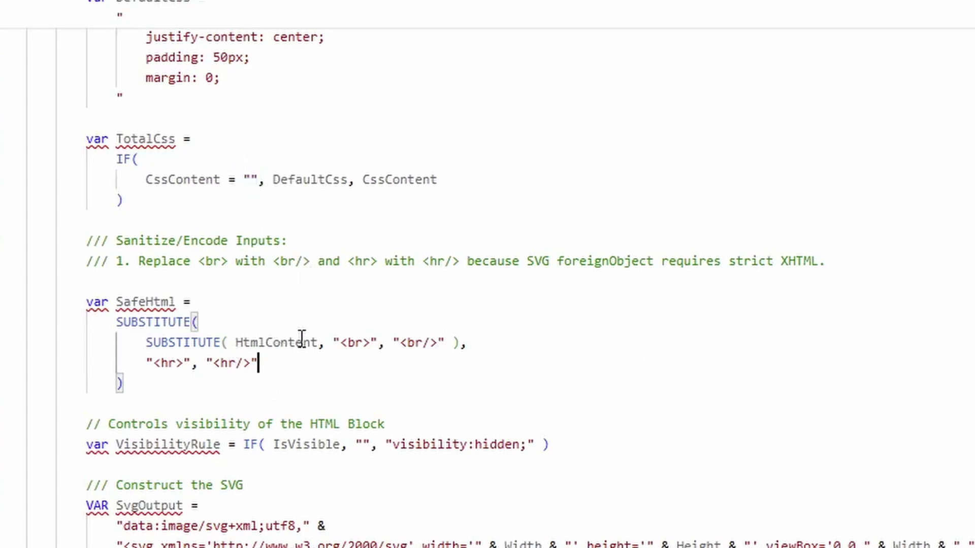
pyautogui.moveTo(303, 343); pyautogui.dragTo(451, 362)
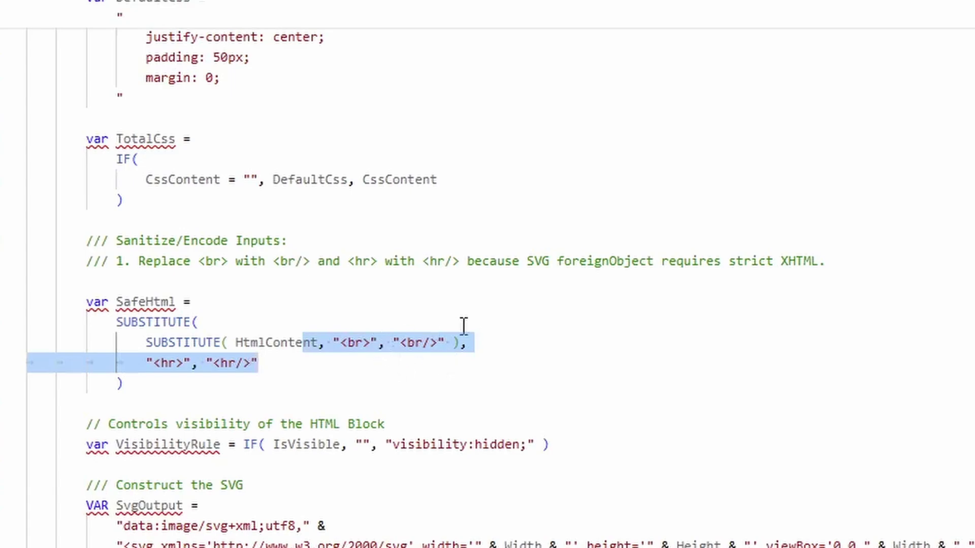
pyautogui.click(431, 341)
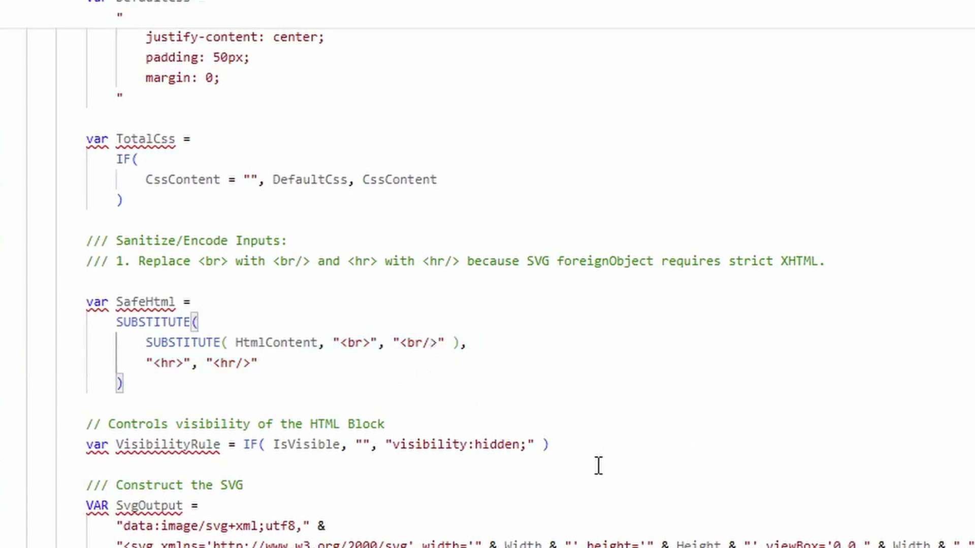
pyautogui.click(616, 446)
pyautogui.moveTo(626, 446); pyautogui.dragTo(246, 445)
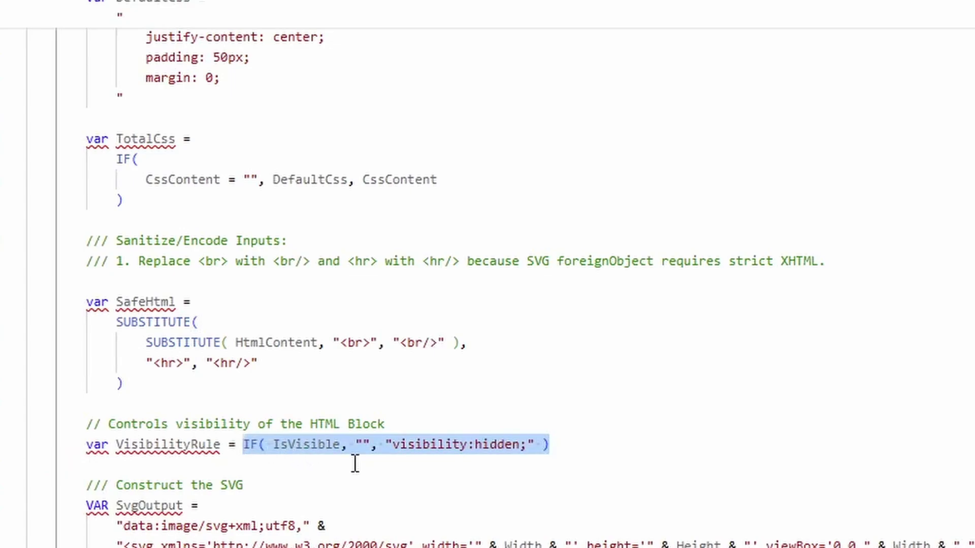
pyautogui.click(355, 463)
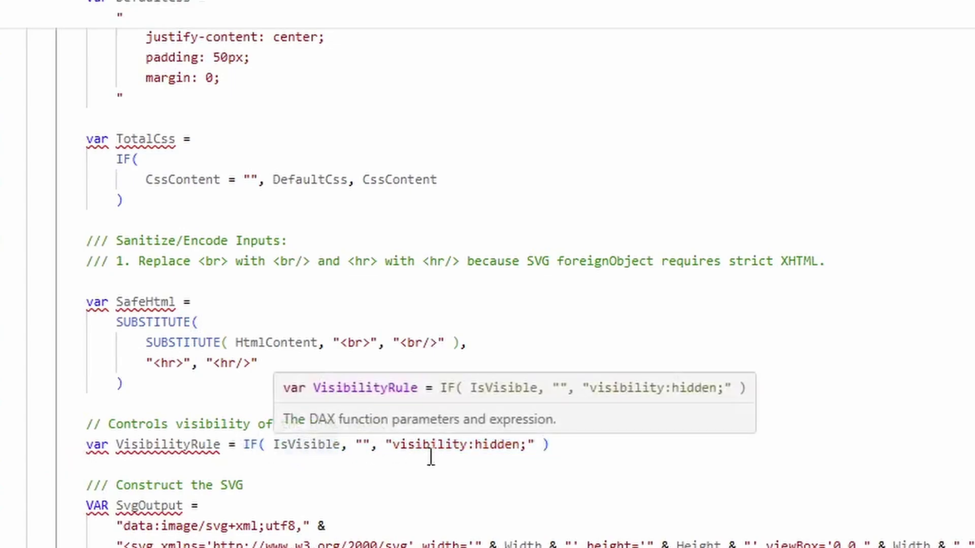
pyautogui.moveTo(396, 446); pyautogui.dragTo(529, 450)
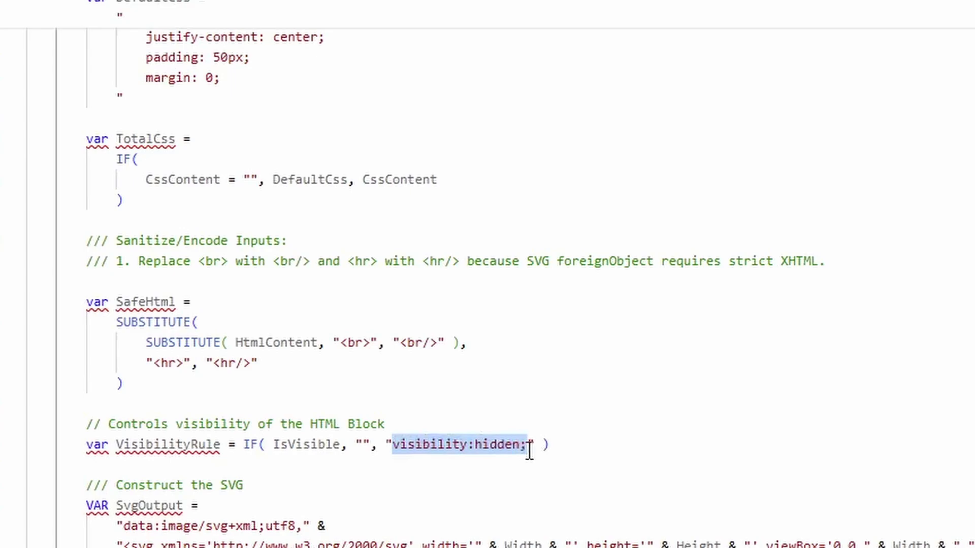
pyautogui.moveTo(577, 446); pyautogui.dragTo(27, 424)
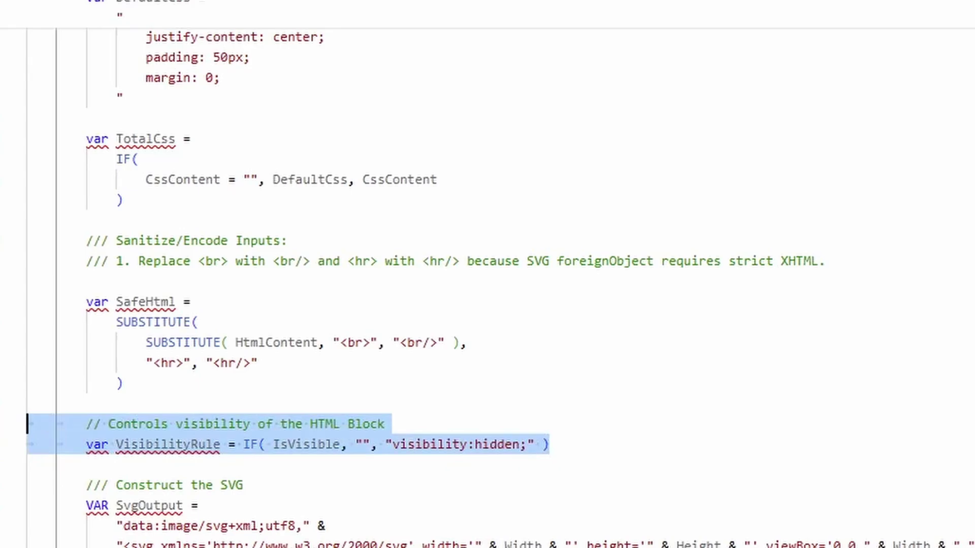
pyautogui.click(475, 545)
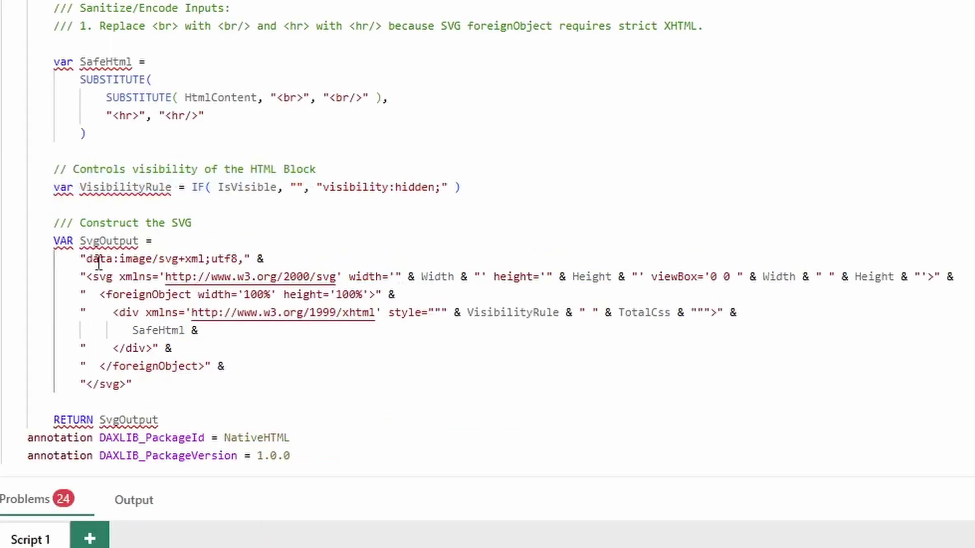
pyautogui.moveTo(56, 240); pyautogui.dragTo(954, 284)
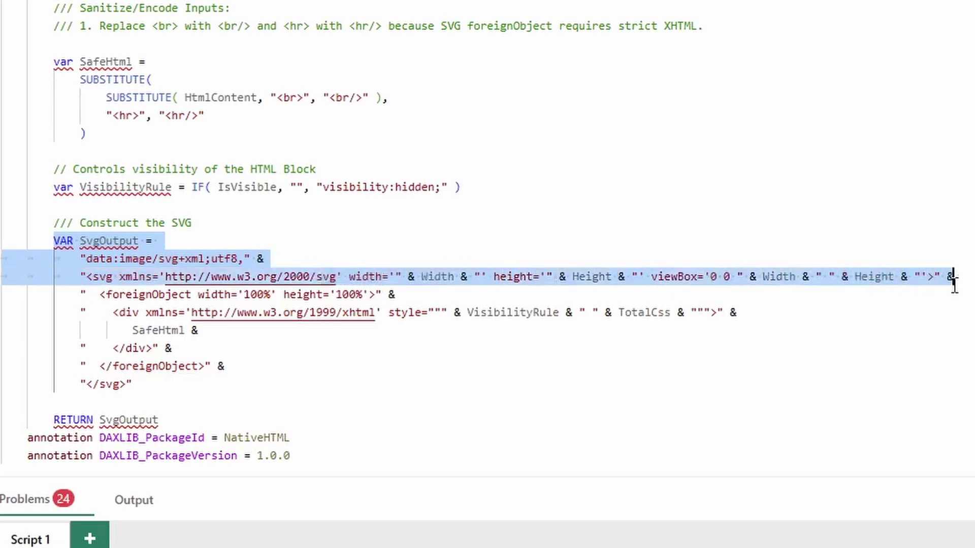
pyautogui.click(587, 339)
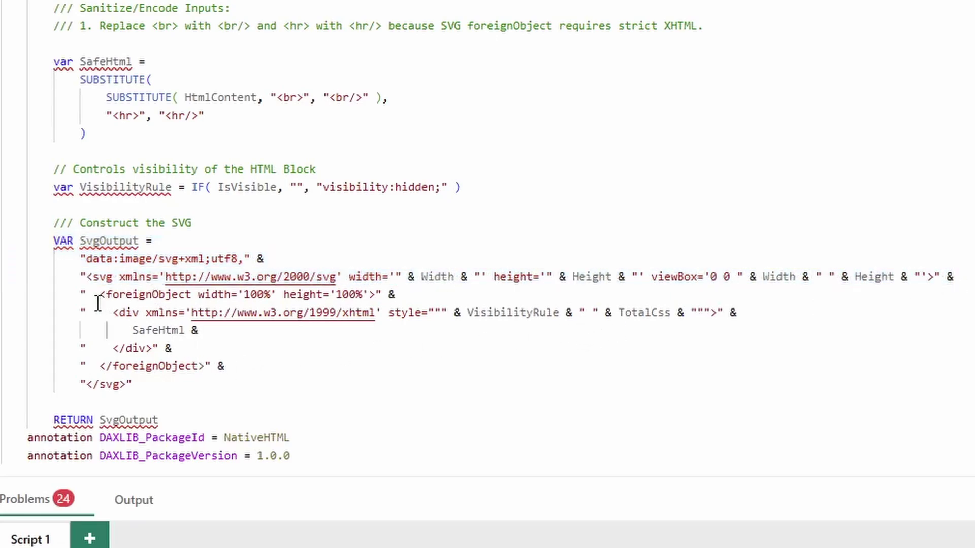
pyautogui.moveTo(100, 294); pyautogui.dragTo(317, 364)
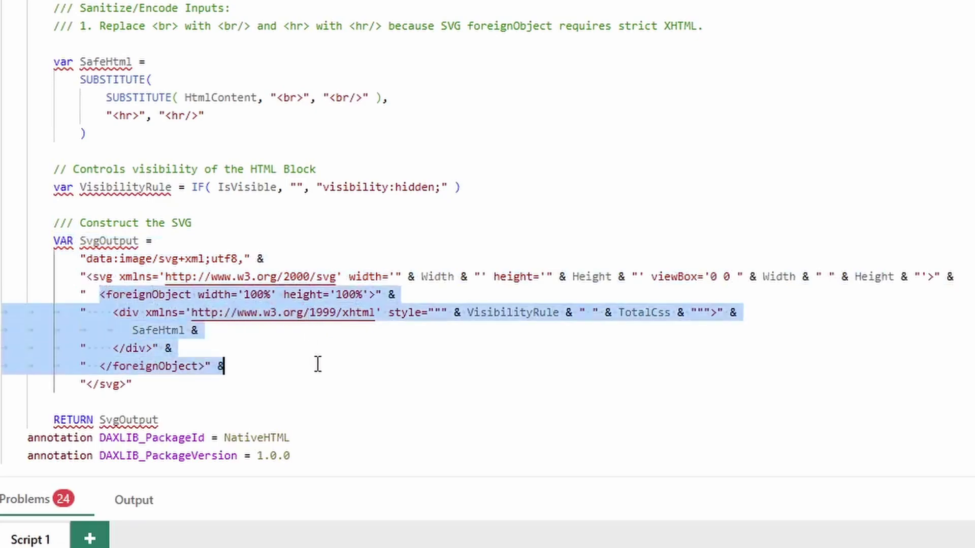
pyautogui.click(470, 368)
pyautogui.click(442, 294)
pyautogui.click(593, 275)
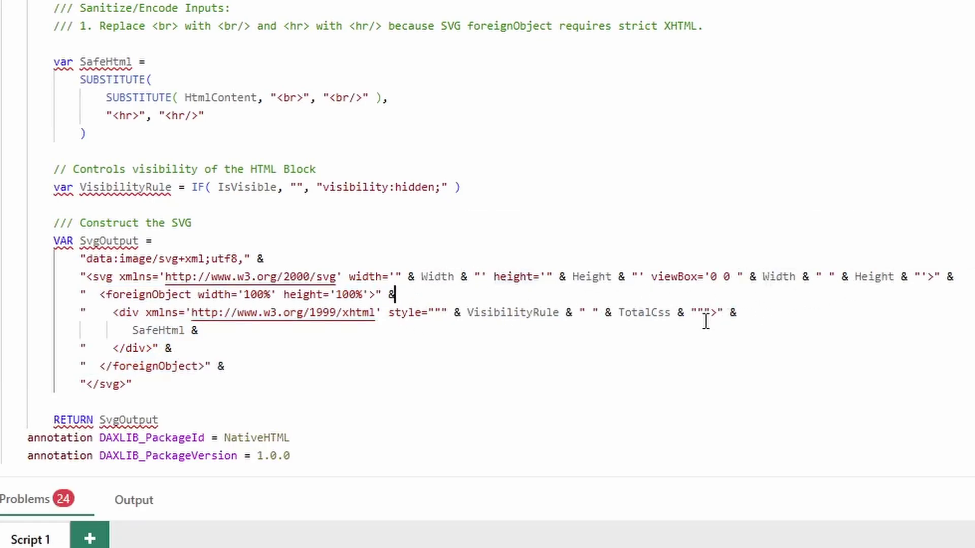
pyautogui.moveTo(206, 349); pyautogui.dragTo(64, 311)
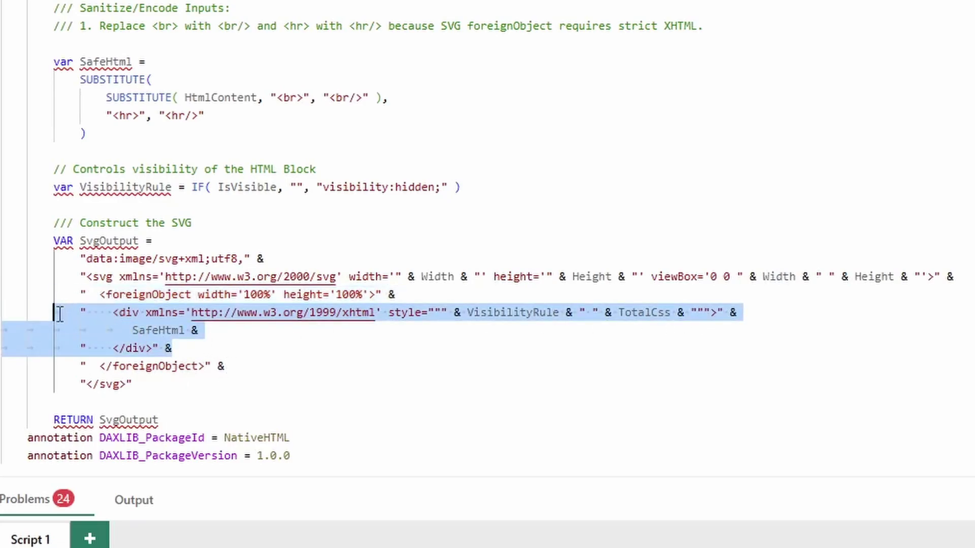
pyautogui.click(185, 433)
pyautogui.moveTo(185, 420); pyautogui.dragTo(2, 384)
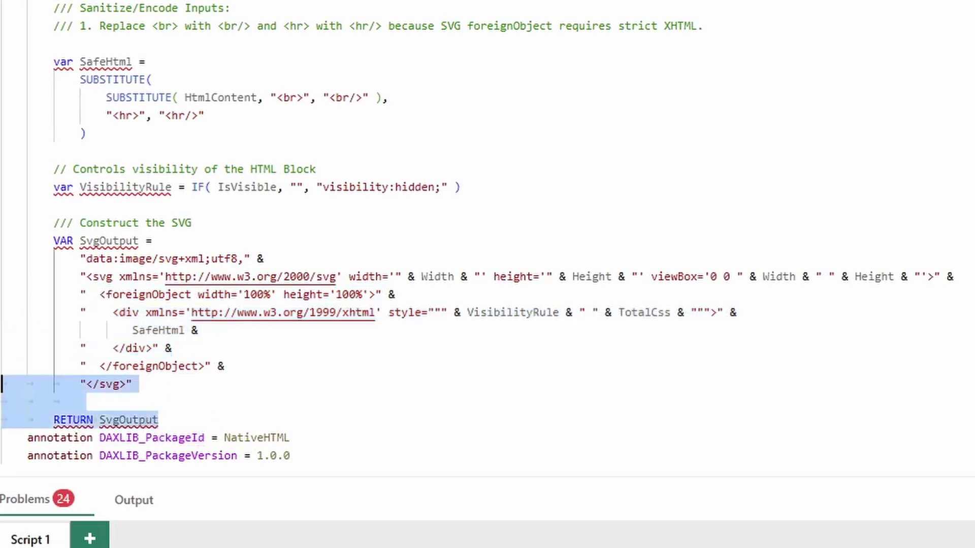
# Back on the report page, review the html measure's markup and the seven-line css measure formula.
pyautogui.click(10, 91)
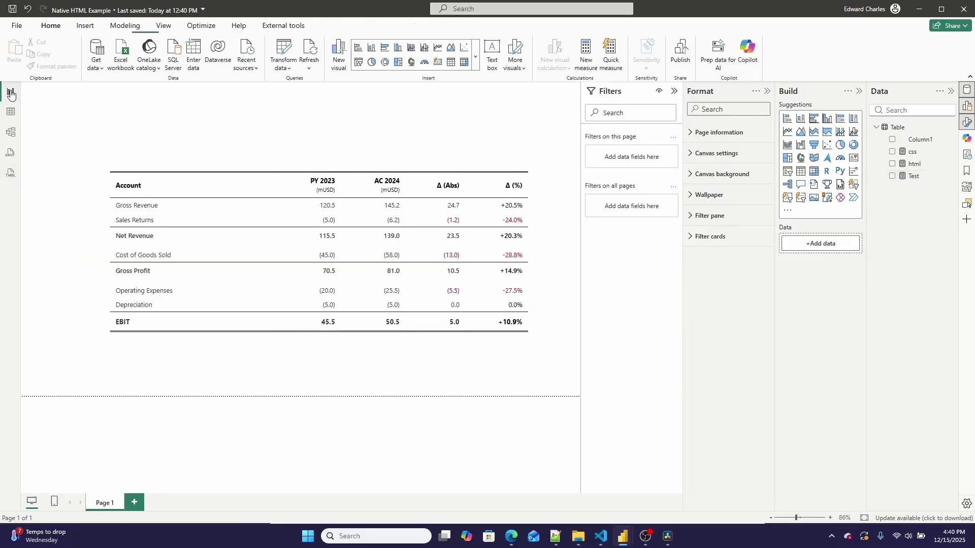
pyautogui.click(917, 165)
pyautogui.scroll(-20, 130, 132)
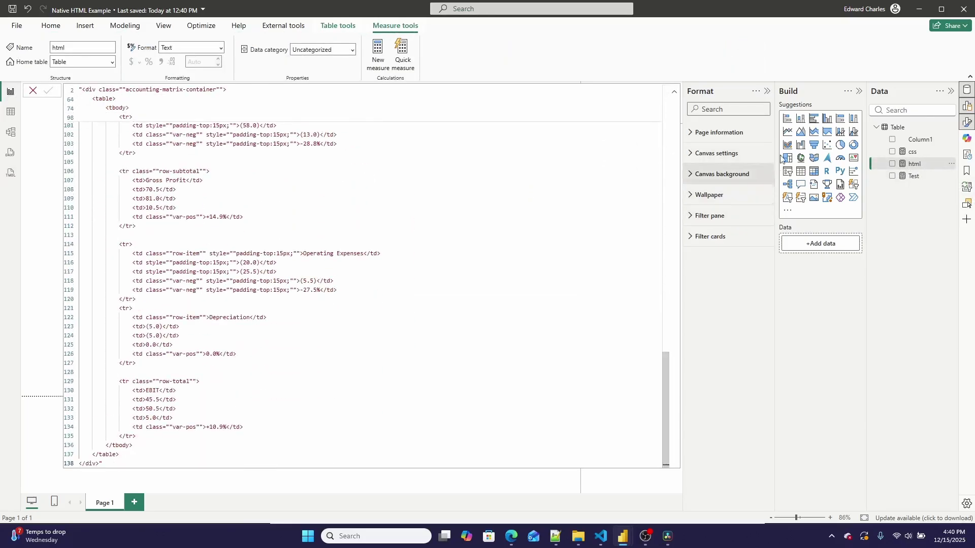
pyautogui.click(674, 92)
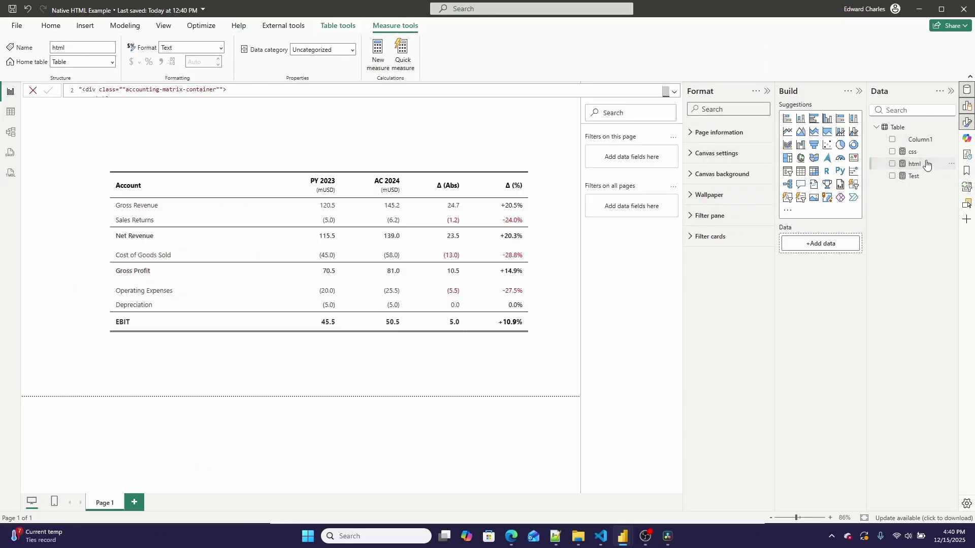
pyautogui.click(912, 151)
pyautogui.click(674, 91)
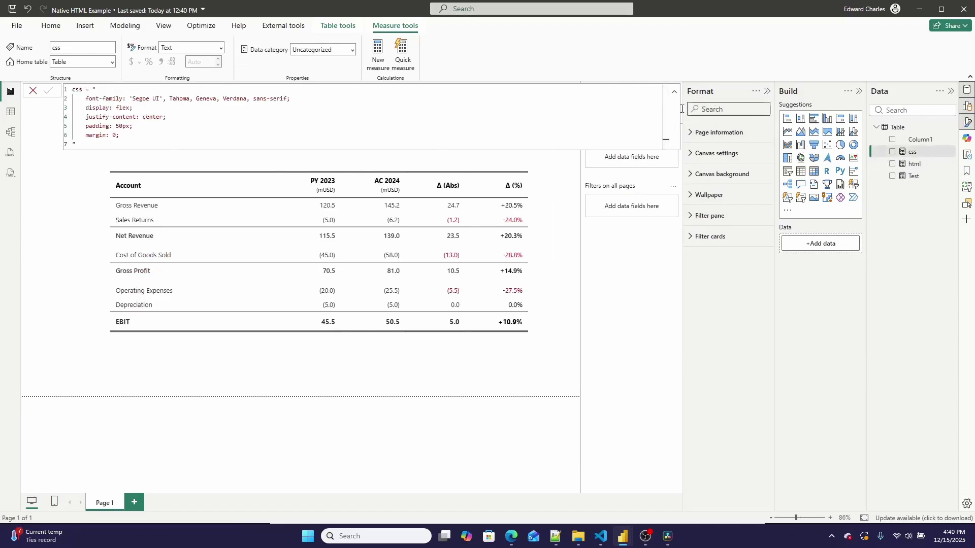
pyautogui.click(675, 95)
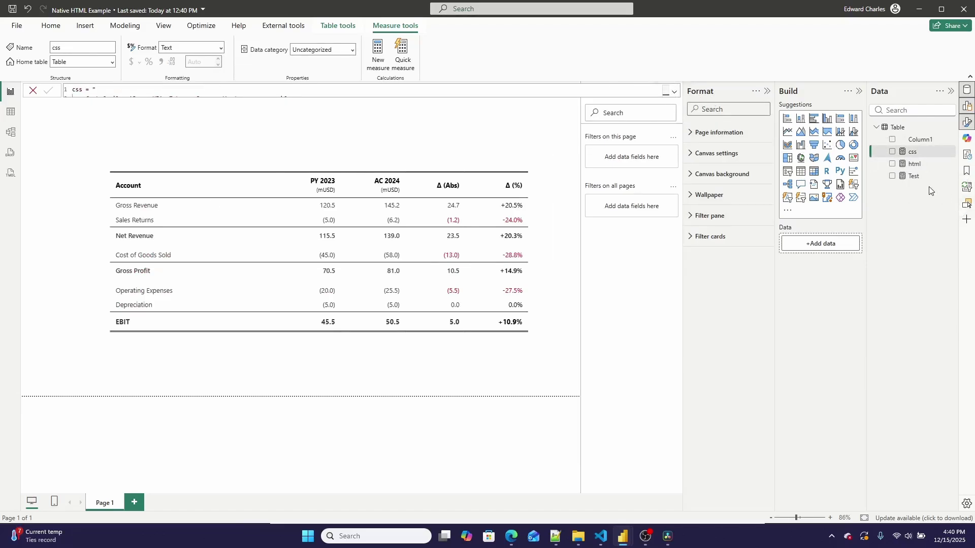
# In the Test measure, replace the empty-string argument with [css] and commit the formula.
pyautogui.click(915, 177)
pyautogui.click(673, 92)
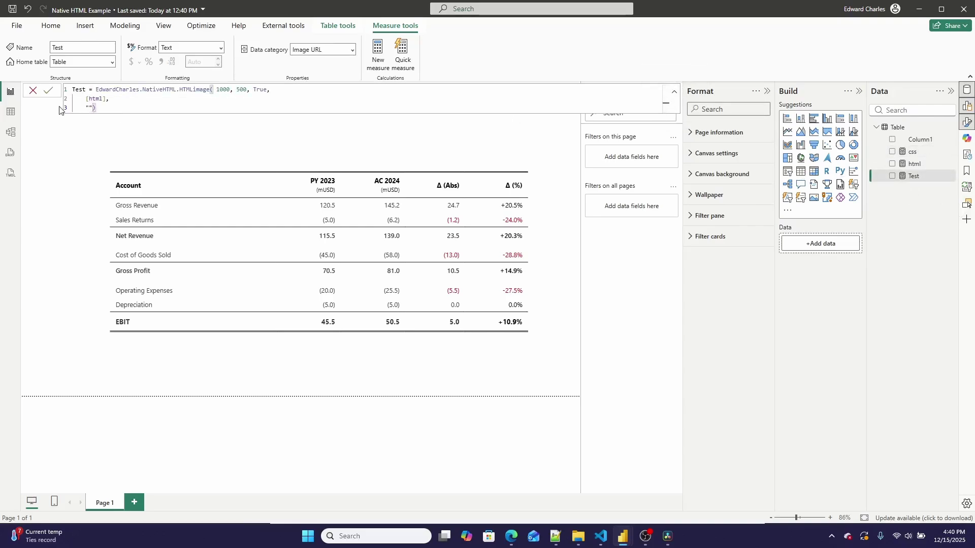
pyautogui.press('BackSpace')
pyautogui.press('BackSpace')
pyautogui.write('[css')
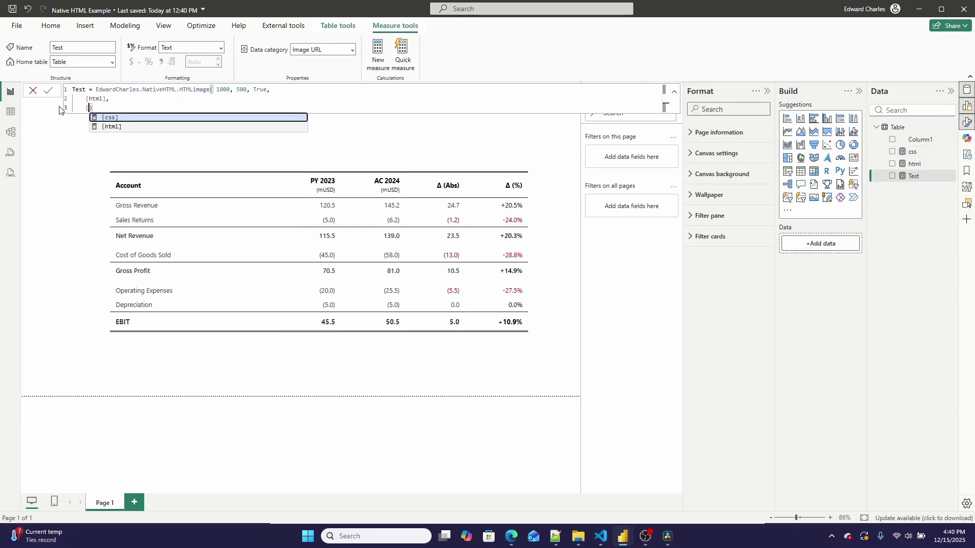
pyautogui.write(']')
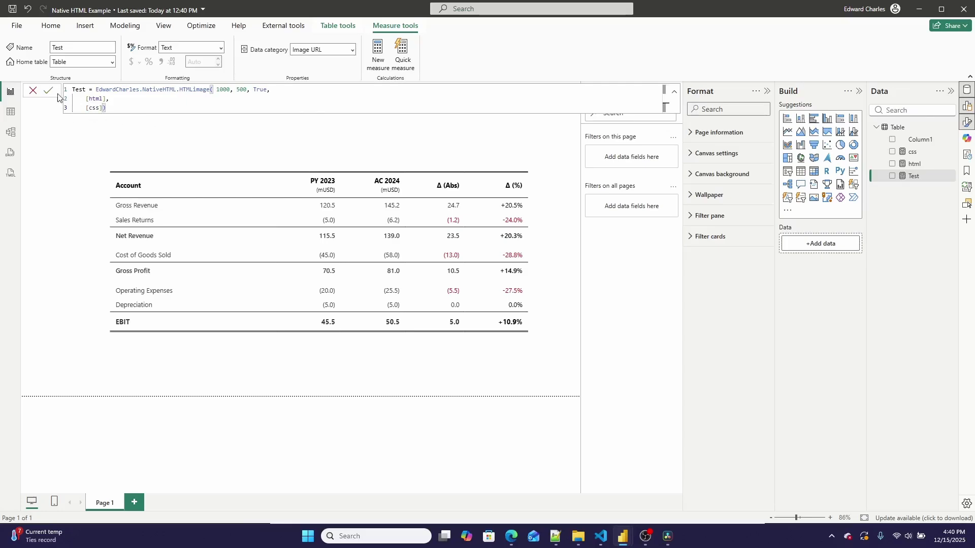
pyautogui.click(48, 91)
pyautogui.moveTo(80, 90); pyautogui.dragTo(113, 112)
# Select the image visual and check under Style > Image which measure feeds it.
pyautogui.click(200, 161)
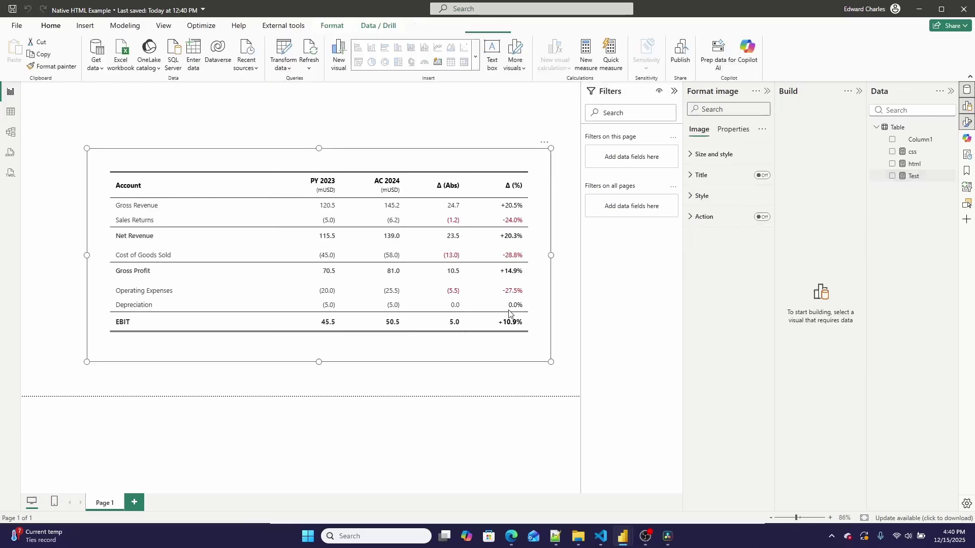
pyautogui.click(701, 196)
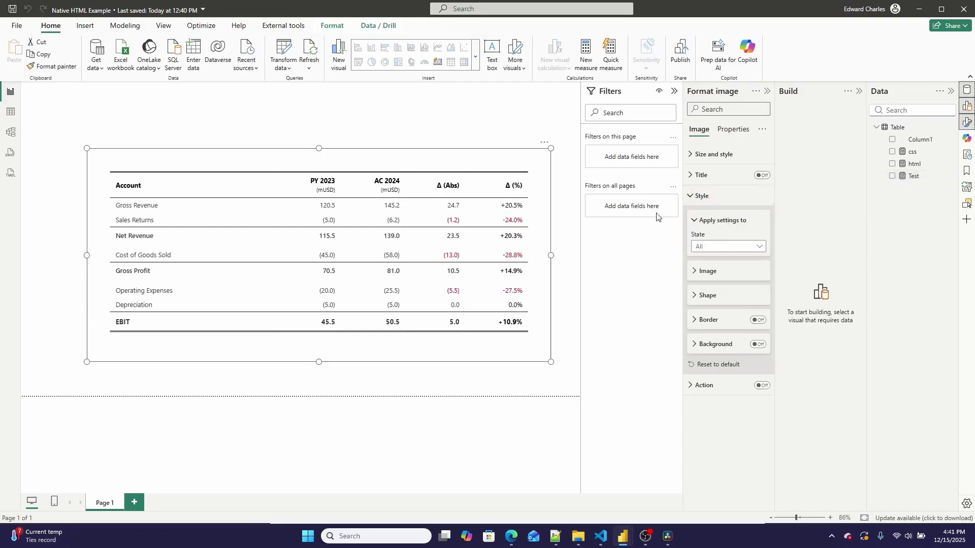
pyautogui.click(696, 273)
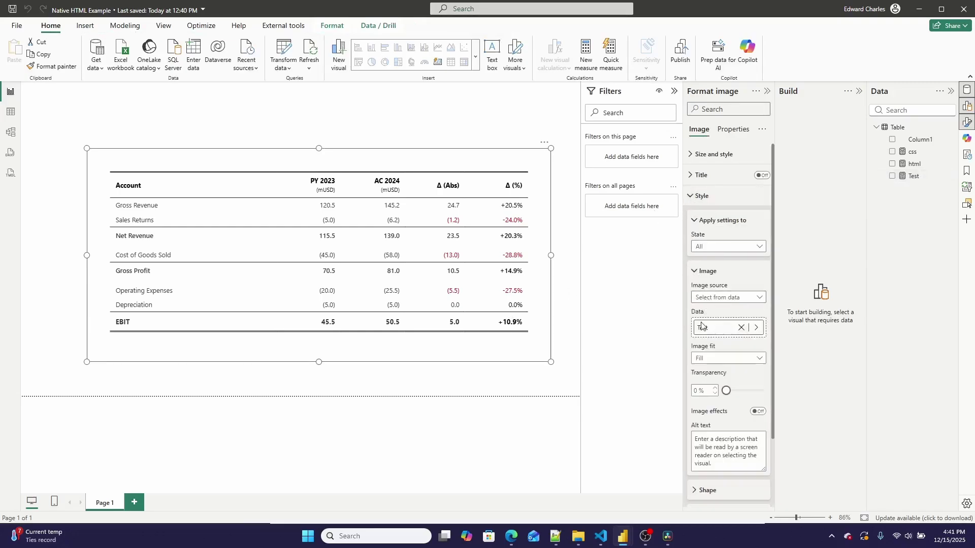
# Try saving the report, dismiss the save error, and delete all html markup after line 1.
pyautogui.click(915, 164)
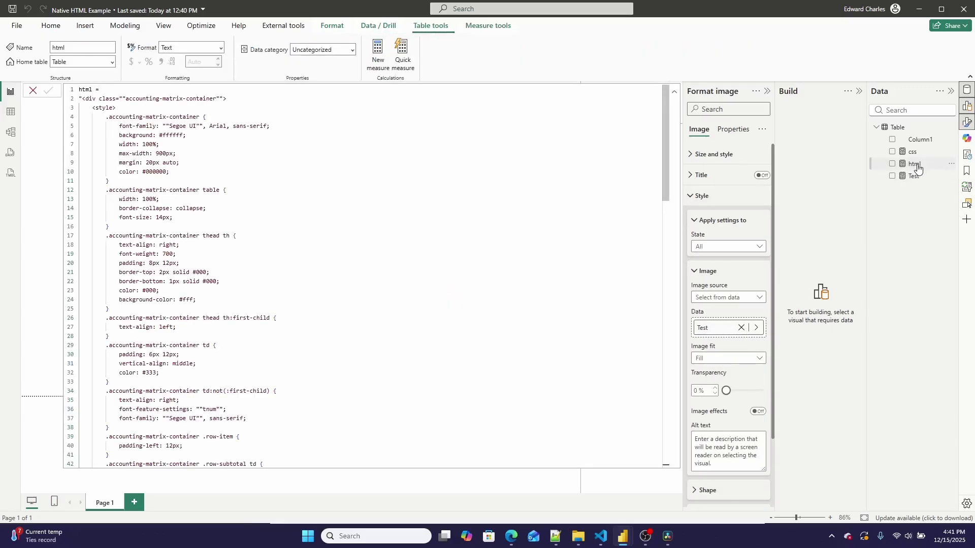
pyautogui.click(295, 267)
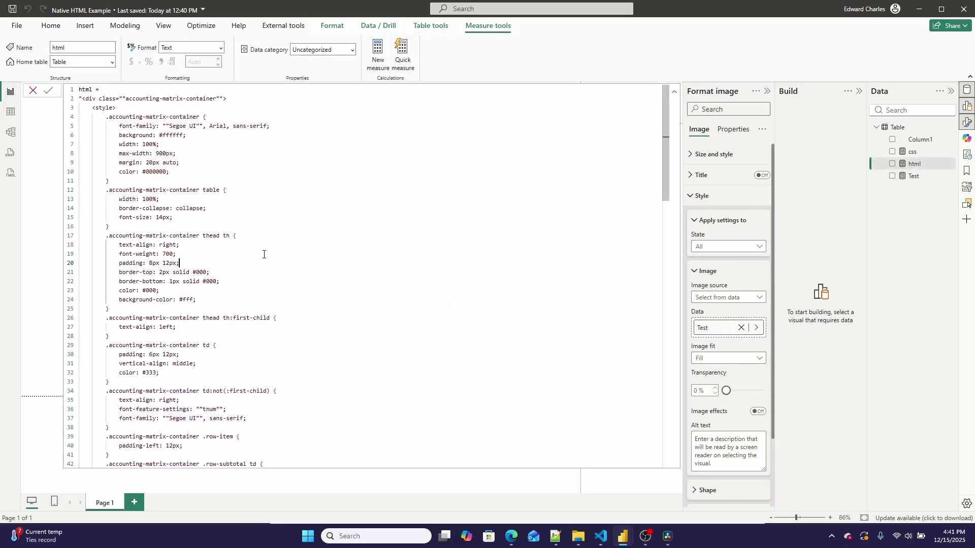
pyautogui.hotkey('ctrl', 's')
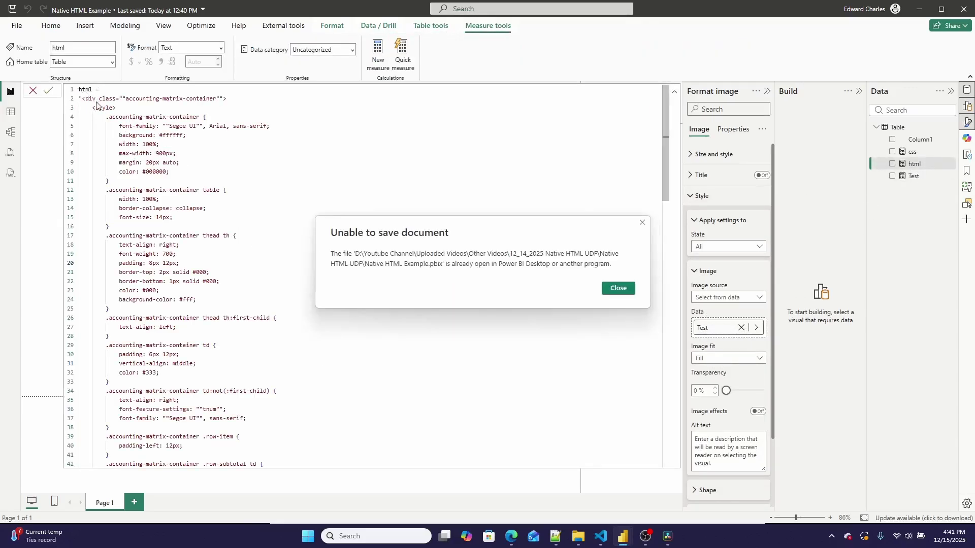
pyautogui.click(617, 288)
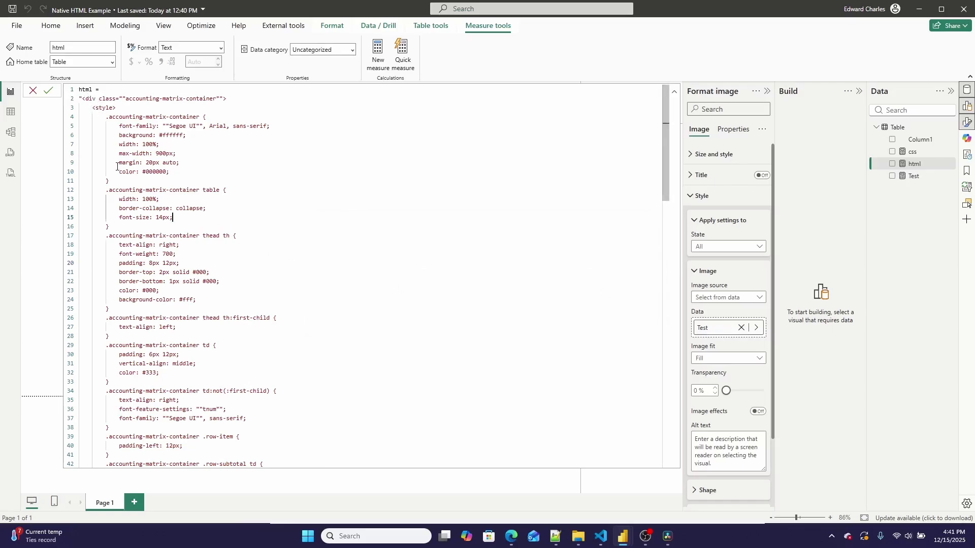
pyautogui.moveTo(85, 104); pyautogui.dragTo(239, 474)
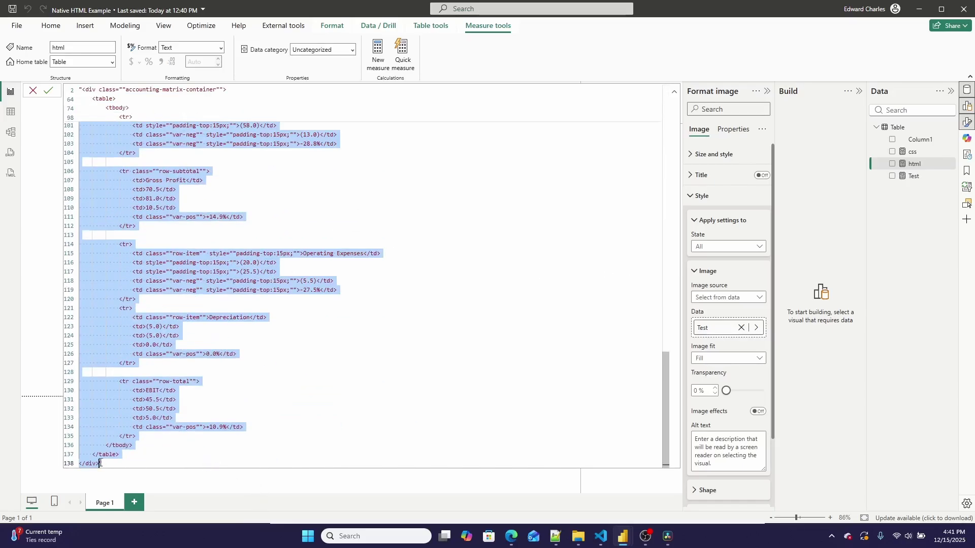
pyautogui.press('BackSpace')
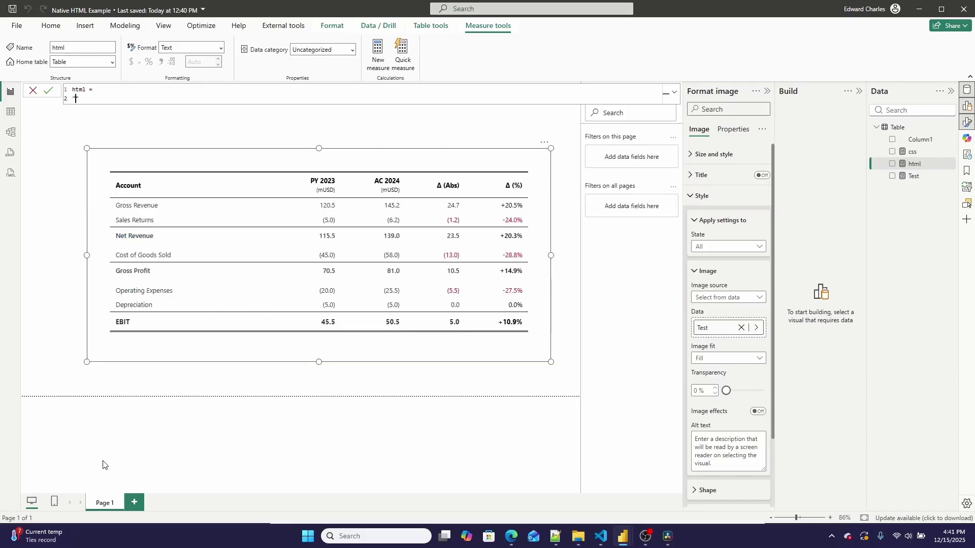
# Write a single <p> paragraph ending 'this is HTML' into the html measure and commit it.
pyautogui.write('<p>')
pyautogui.press('Down')
pyautogui.write('p></p')
pyautogui.write('Ned and this is')
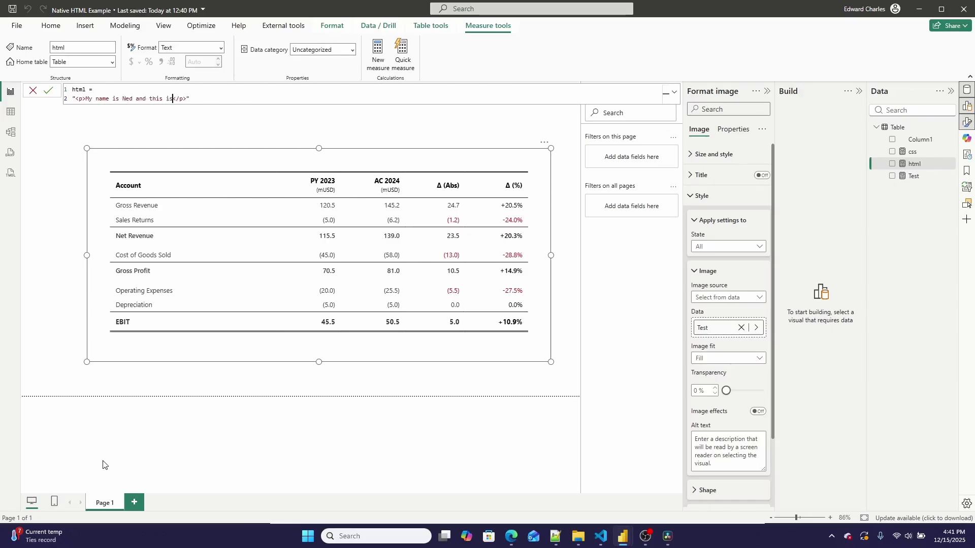
pyautogui.write(' HTML')
pyautogui.click(47, 90)
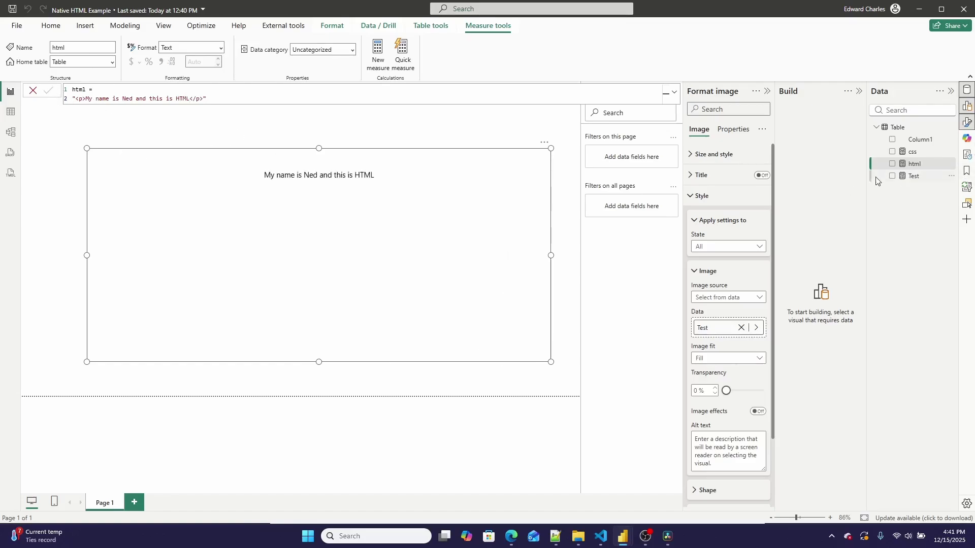
# Change the Test measure's HTMLImage width to 10, then 100, then back to 1000, committing each.
pyautogui.click(922, 178)
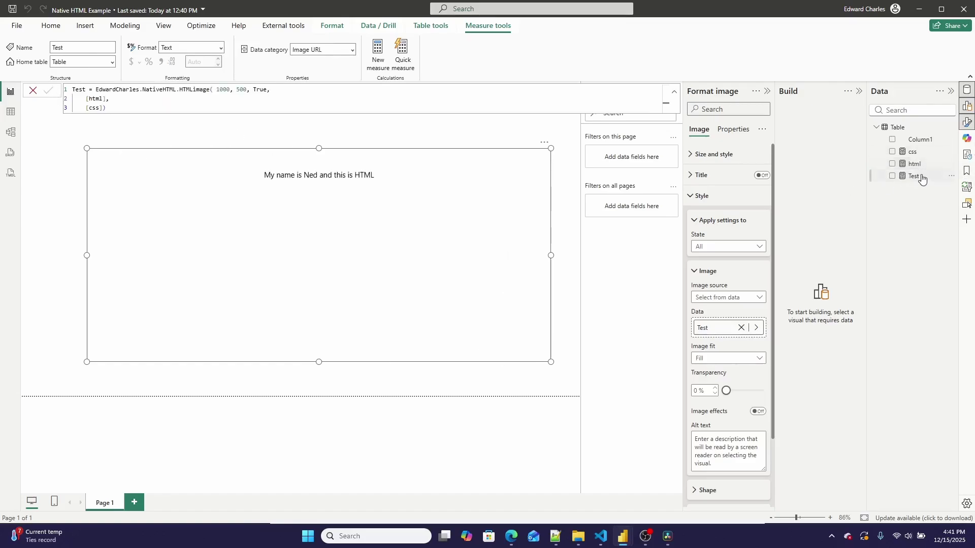
pyautogui.doubleClick(226, 90)
pyautogui.write('10')
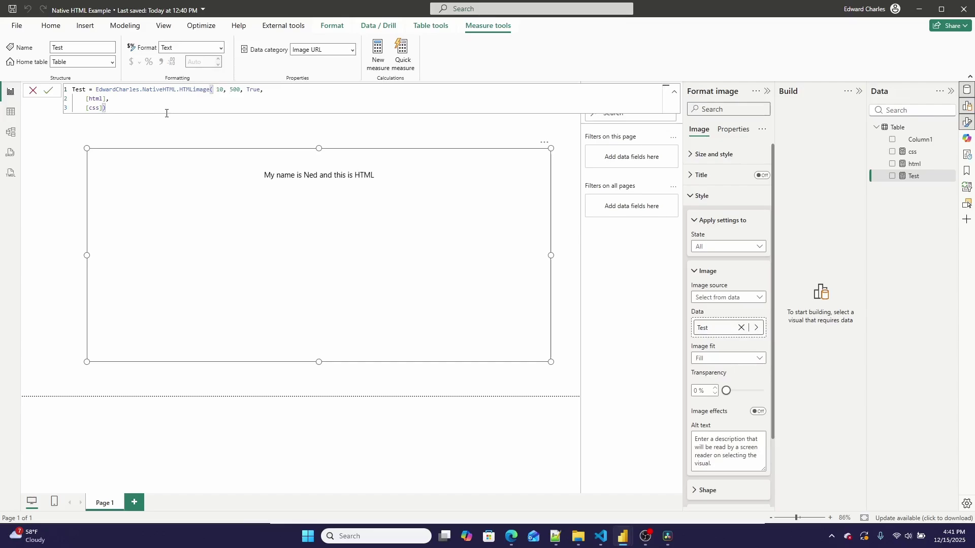
pyautogui.click(52, 92)
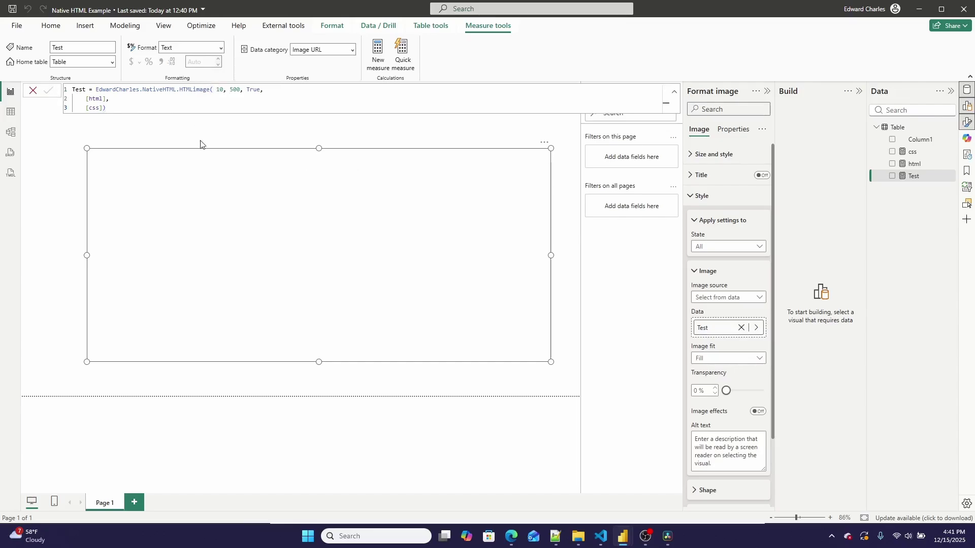
pyautogui.doubleClick(223, 90)
pyautogui.write('100')
pyautogui.click(48, 92)
pyautogui.moveTo(227, 89); pyautogui.dragTo(219, 89)
pyautogui.write('0')
pyautogui.click(48, 92)
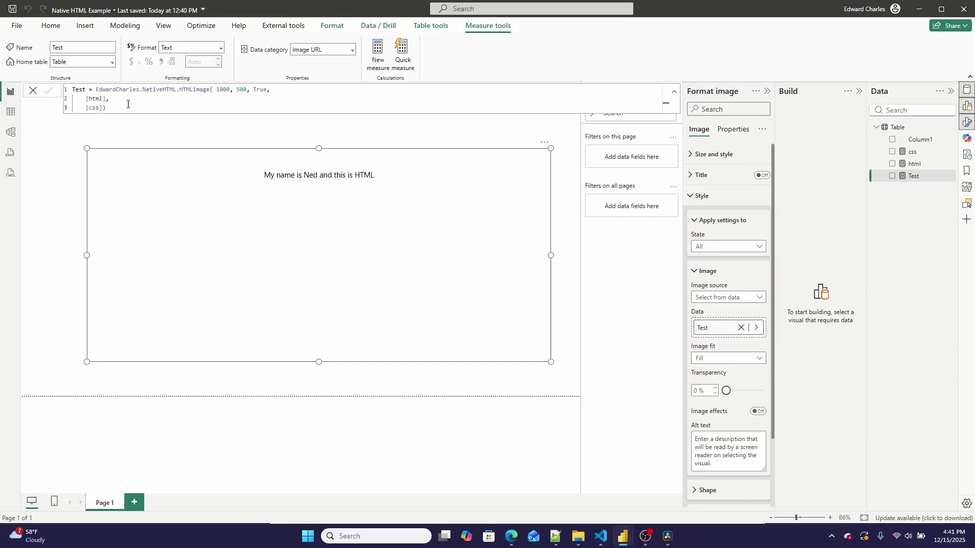
# Set the height to 50, then back to 500, and drag the image visual narrower.
pyautogui.click(247, 90)
pyautogui.press('BackSpace')
pyautogui.click(49, 92)
pyautogui.moveTo(551, 255); pyautogui.dragTo(316, 256)
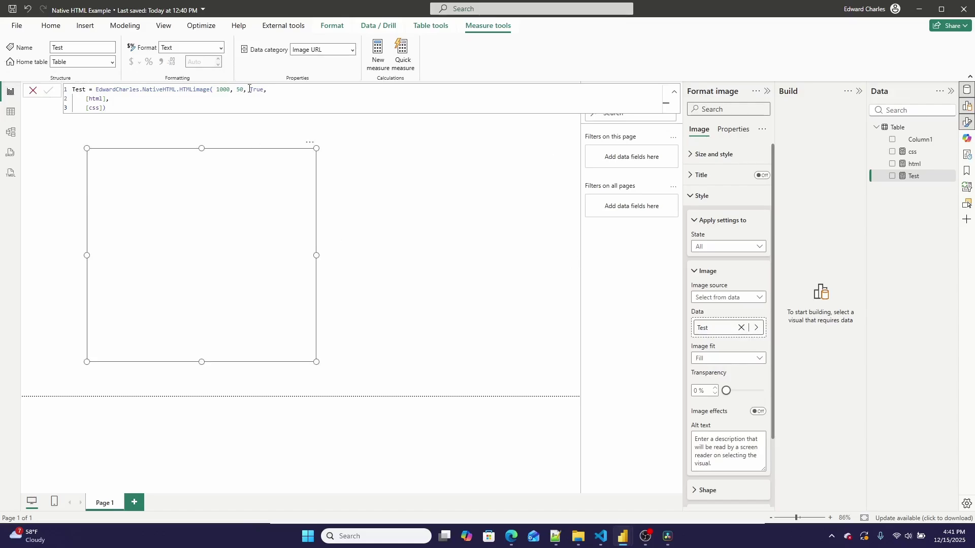
pyautogui.write('0')
pyautogui.press('Return')
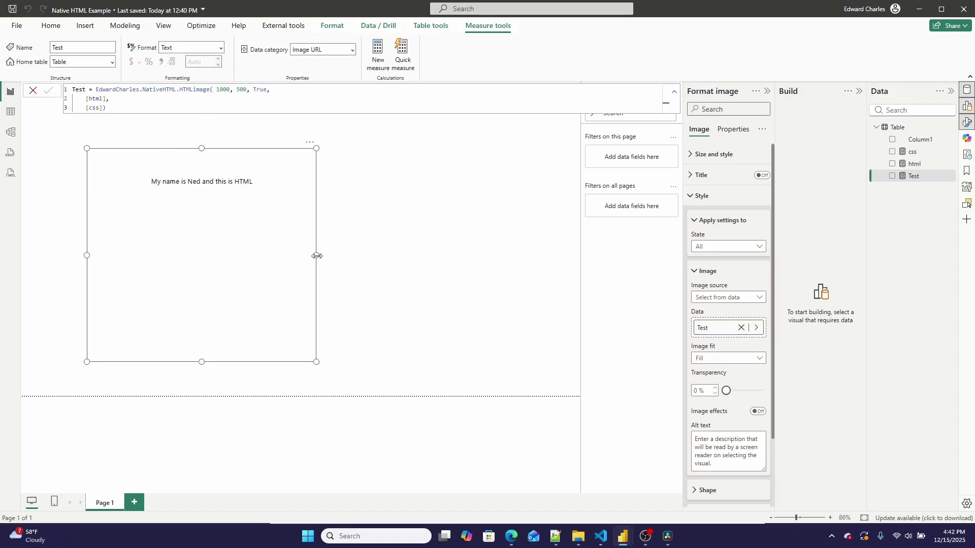
pyautogui.moveTo(316, 255); pyautogui.dragTo(336, 256)
# Replace the Test measure's True visibility argument with FALSE() and commit the formula.
pyautogui.click(266, 89)
pyautogui.moveTo(268, 89); pyautogui.dragTo(253, 89)
pyautogui.press('BackSpace')
pyautogui.write('F')
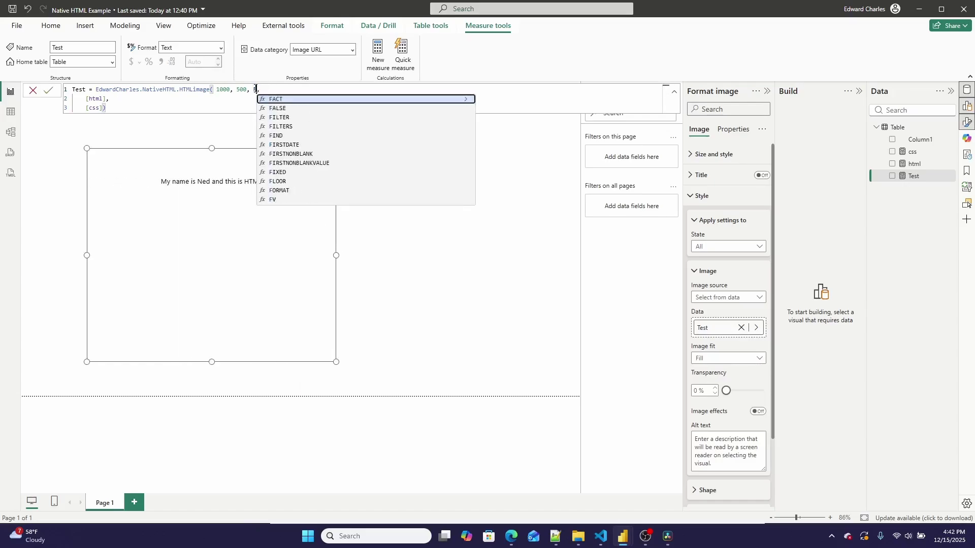
pyautogui.write('ALE')
pyautogui.press('BackSpace')
pyautogui.press('BackSpace')
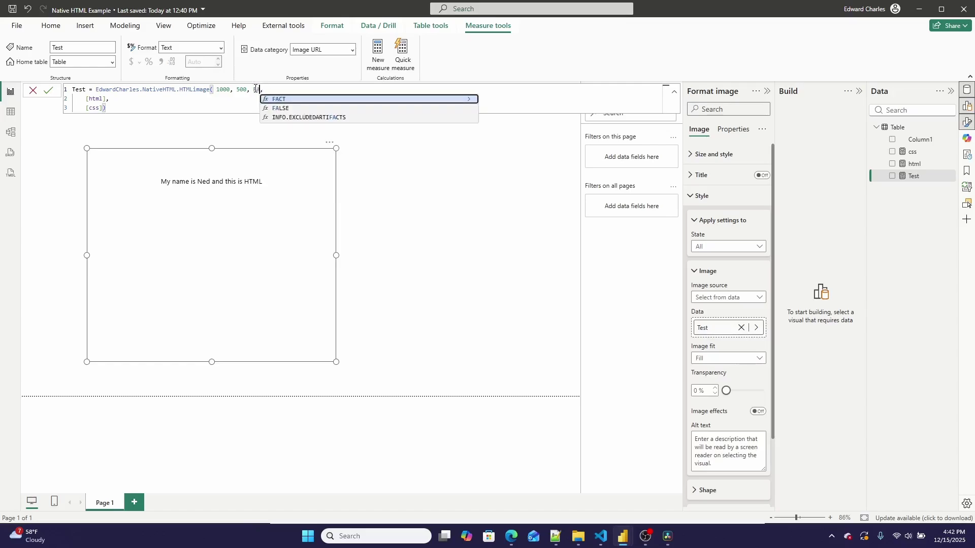
pyautogui.write('LSE')
pyautogui.press('Tab')
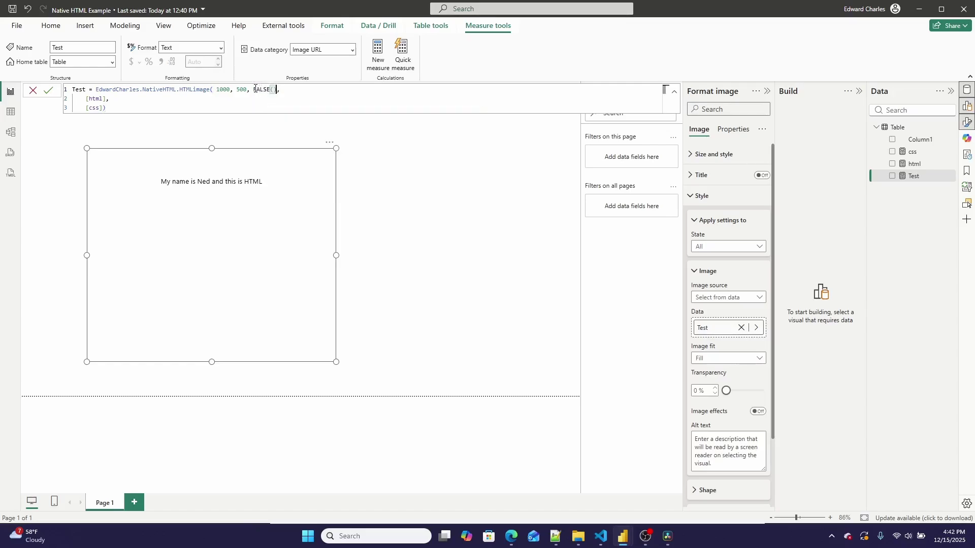
pyautogui.click(457, 161)
# Reopen the Test measure and start typing TRUE over the FALSE() argument.
pyautogui.click(916, 165)
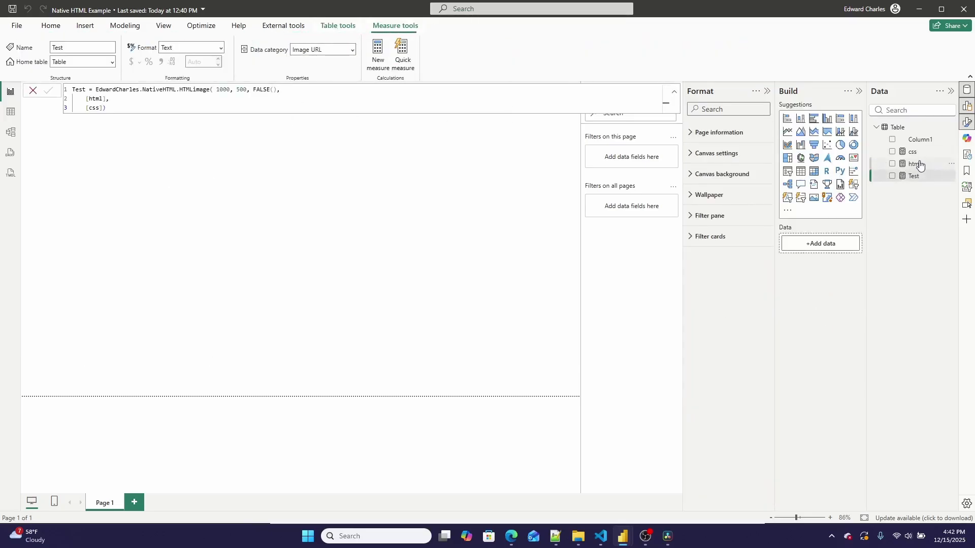
pyautogui.click(933, 176)
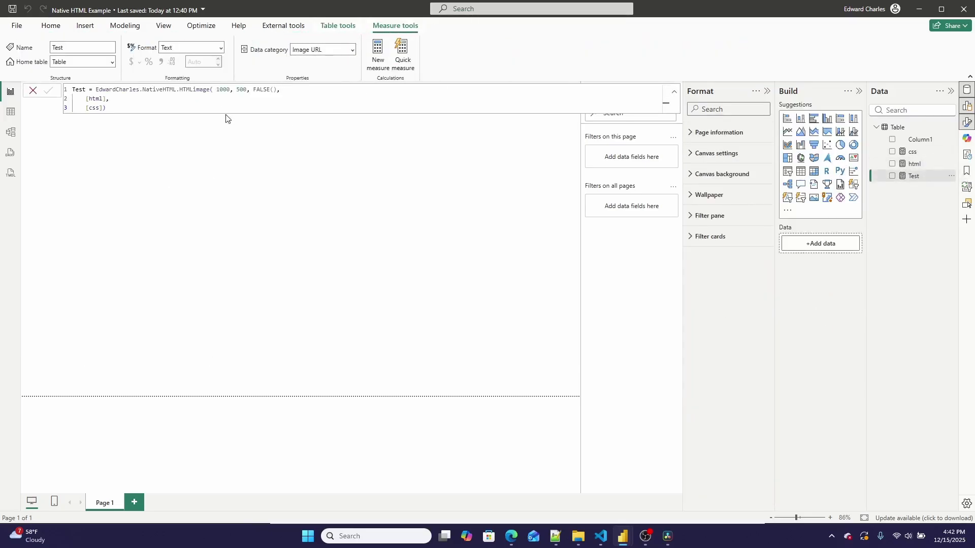
pyautogui.moveTo(278, 90); pyautogui.dragTo(259, 90)
pyautogui.write('TR')
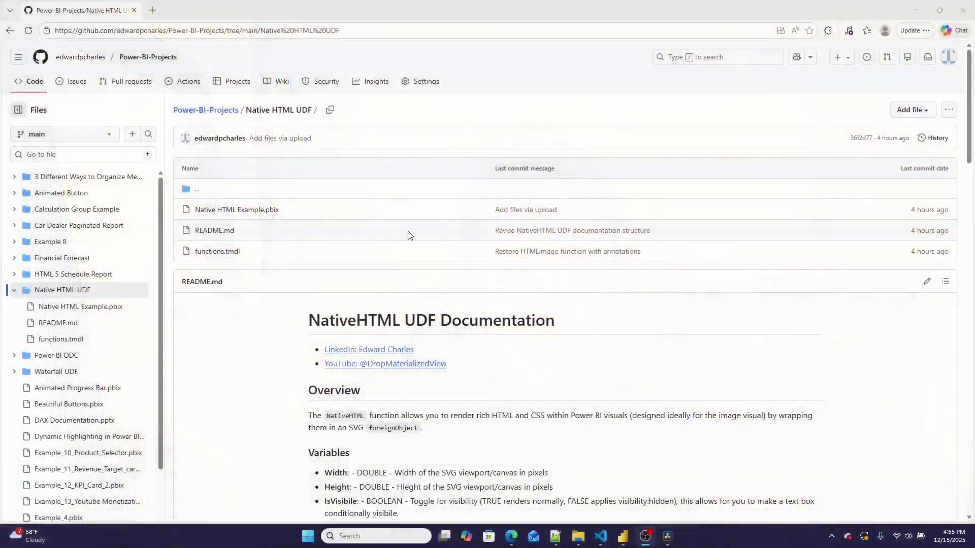
# On GitHub, scroll the README, open functions.tmdl, and select all 55 lines of code to copy.
pyautogui.scroll(-5, 406, 233)
pyautogui.scroll(-8, 400, 211)
pyautogui.scroll(-15, 357, 121)
pyautogui.scroll(-1, 389, 174)
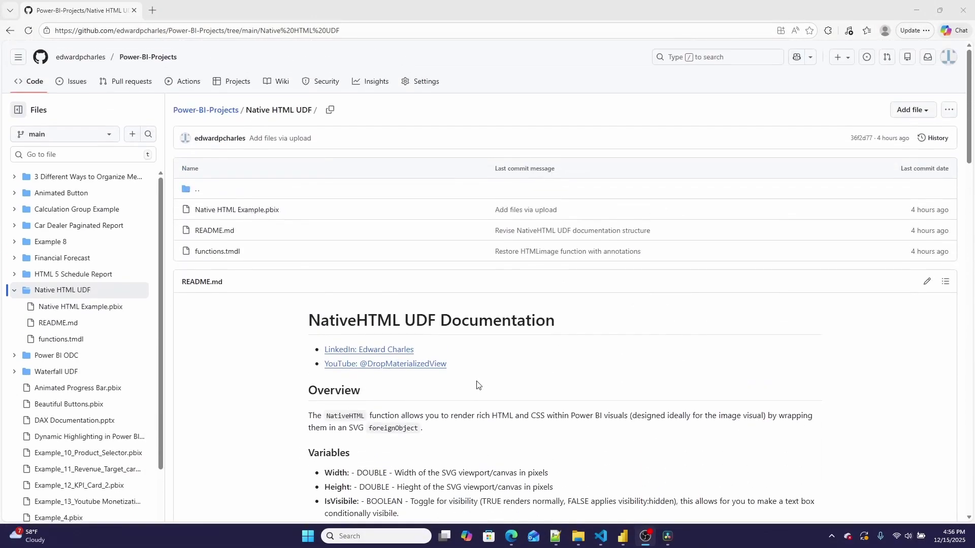
pyautogui.scroll(20, 435, 379)
pyautogui.click(223, 252)
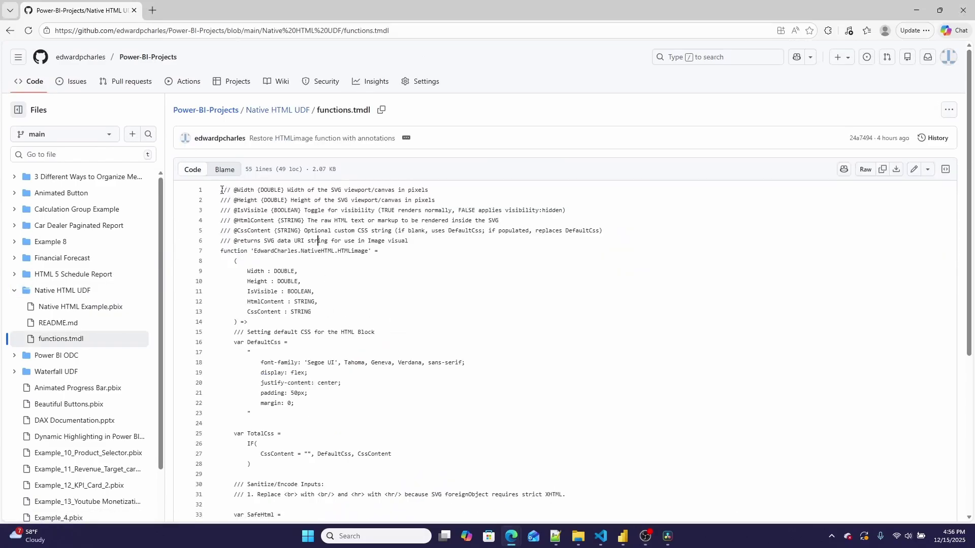
pyautogui.moveTo(222, 190); pyautogui.dragTo(440, 496)
pyautogui.hotkey('ctrl', '-')
pyautogui.hotkey('ctrl', '-')
# Return to Power BI Desktop and clear the existing script in TMDL view.
pyautogui.moveTo(630, 537)
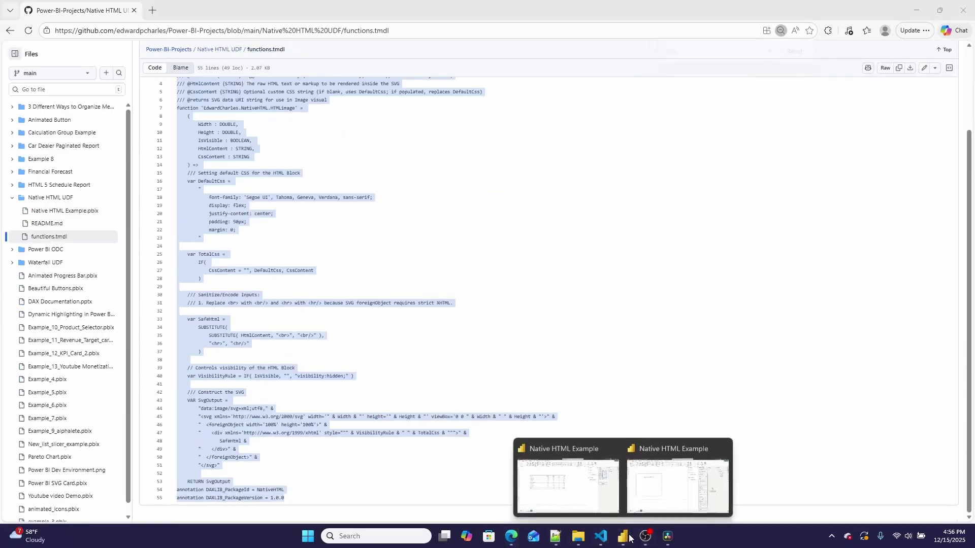
pyautogui.click(677, 485)
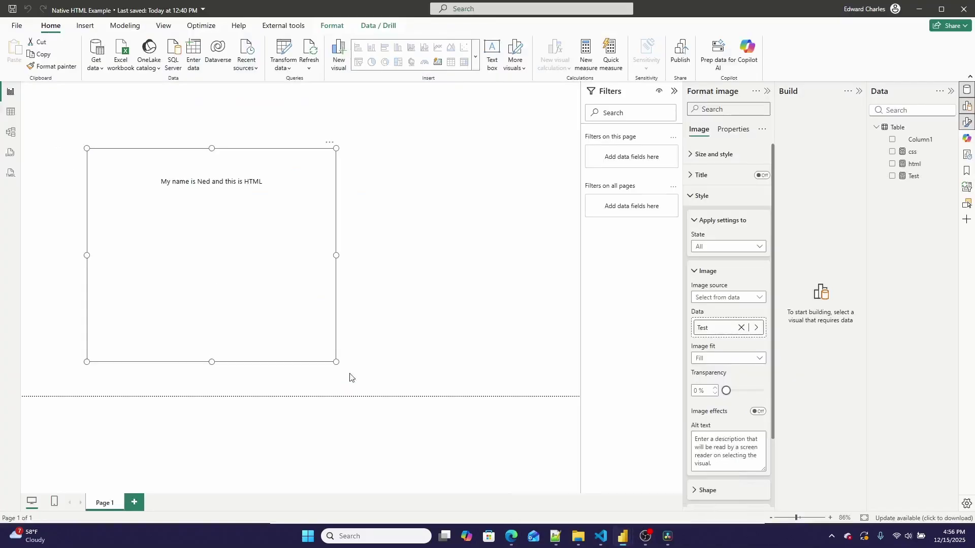
pyautogui.click(14, 175)
pyautogui.hotkey('ctrl', 'a')
pyautogui.press('Delete')
# Type createOrReplace, paste the copied function code indented beneath it, and apply the script.
pyautogui.write('createOrReplace')
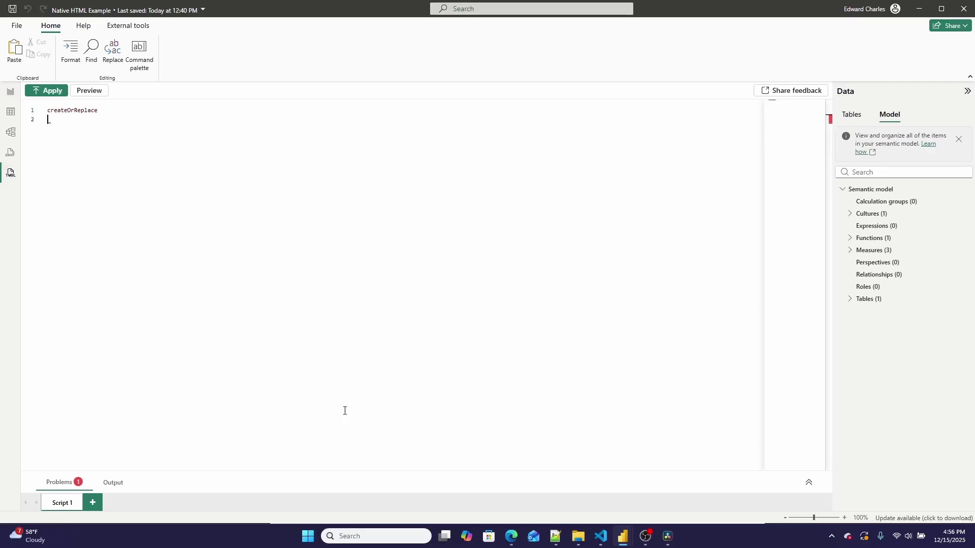
pyautogui.hotkey('ctrl', 'v')
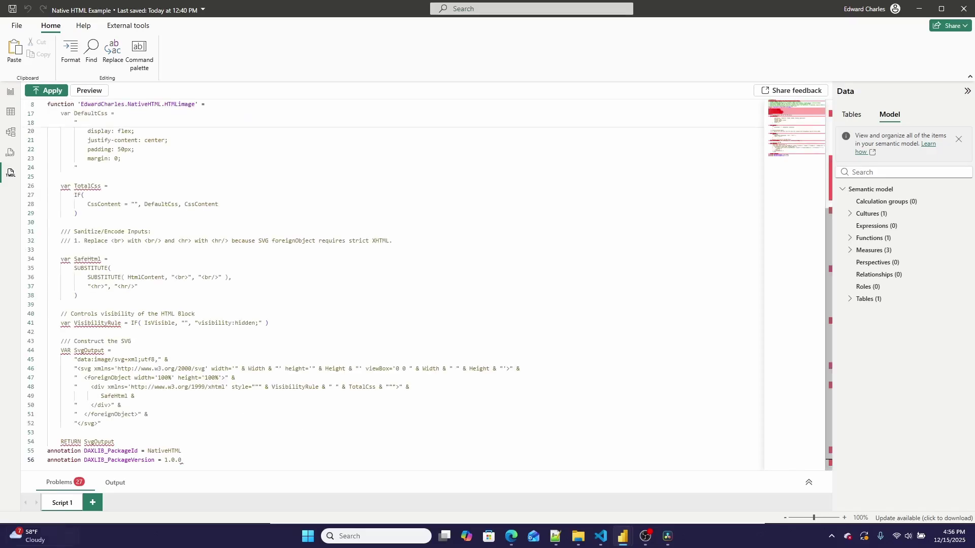
pyautogui.moveTo(158, 458); pyautogui.dragTo(2, 16)
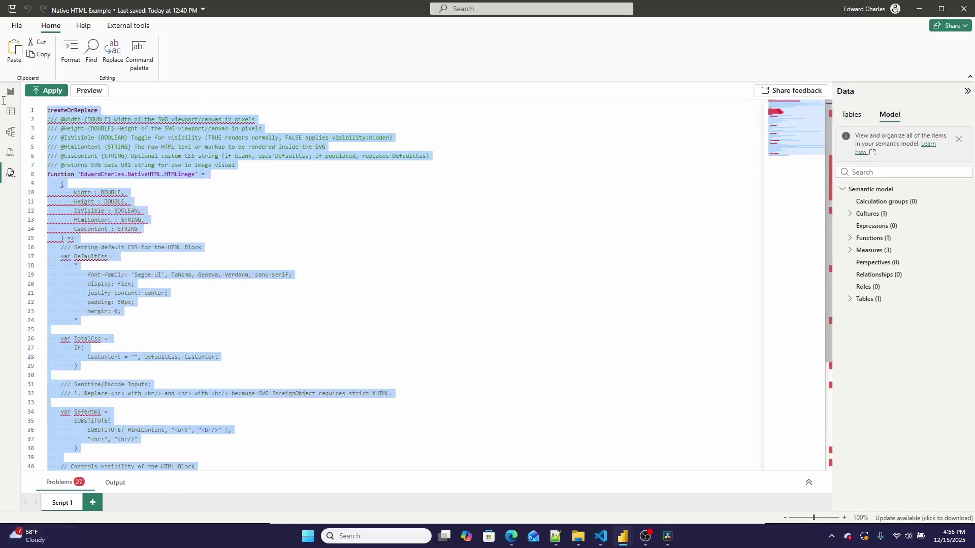
pyautogui.moveTo(4, 101); pyautogui.dragTo(11, 121)
pyautogui.press('Tab')
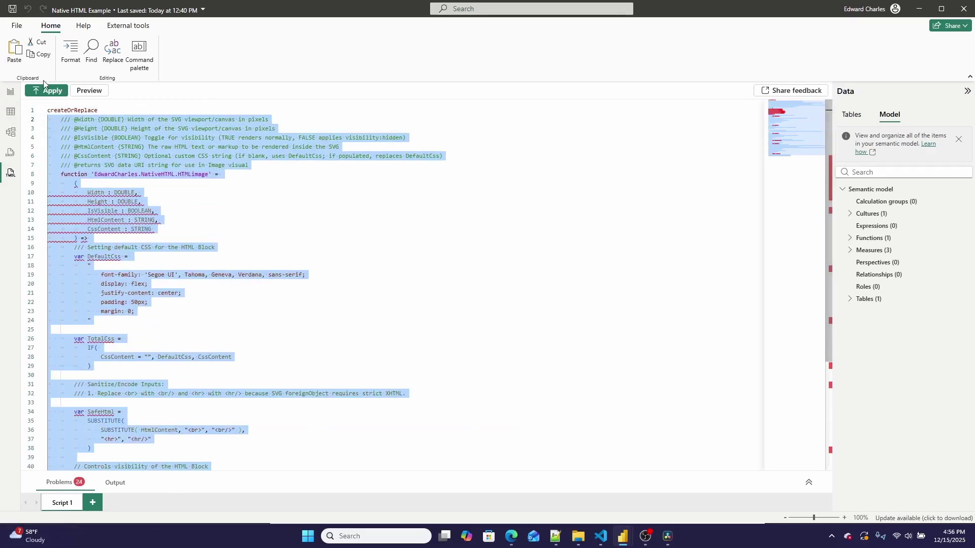
pyautogui.click(45, 89)
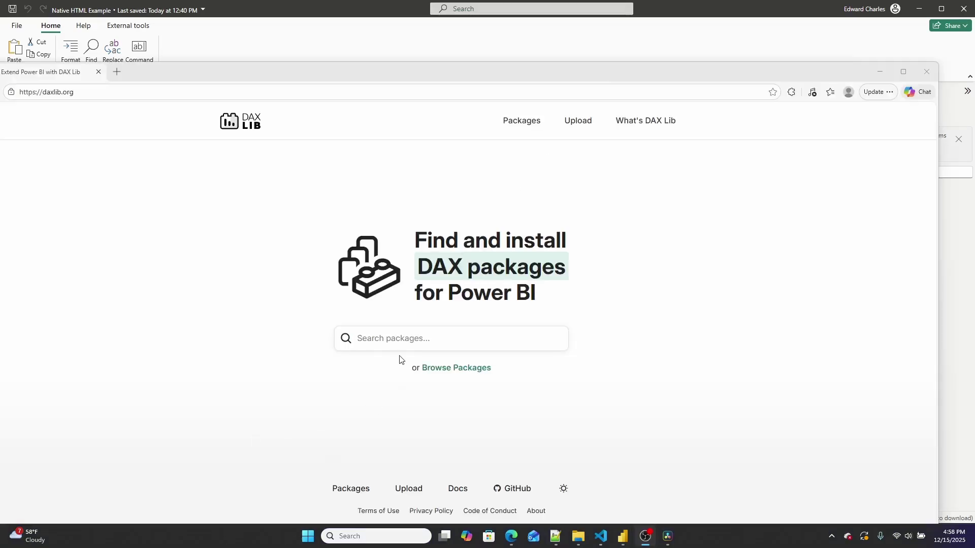
# Search daxlib.org by the package author's name and open the WaterfallSVG result.
pyautogui.click(407, 345)
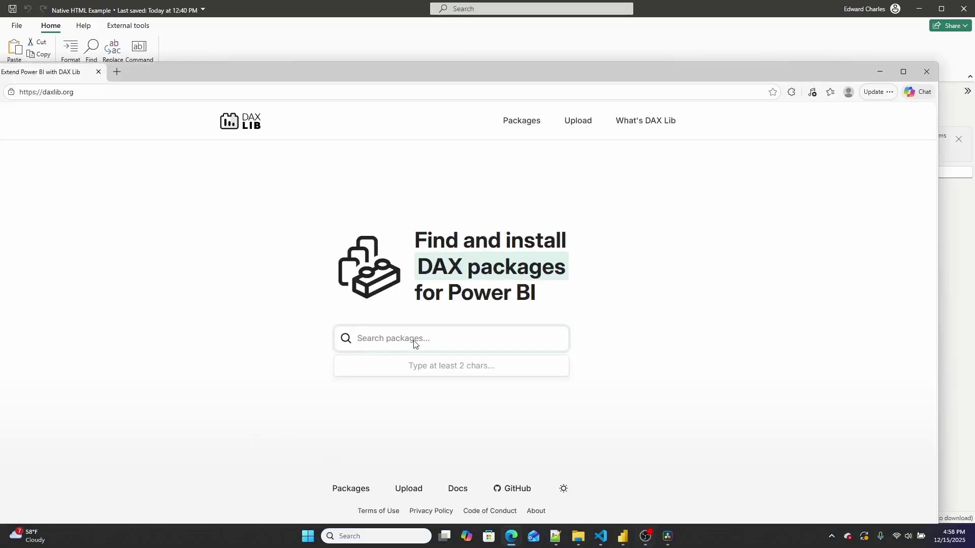
pyautogui.write('edward charles')
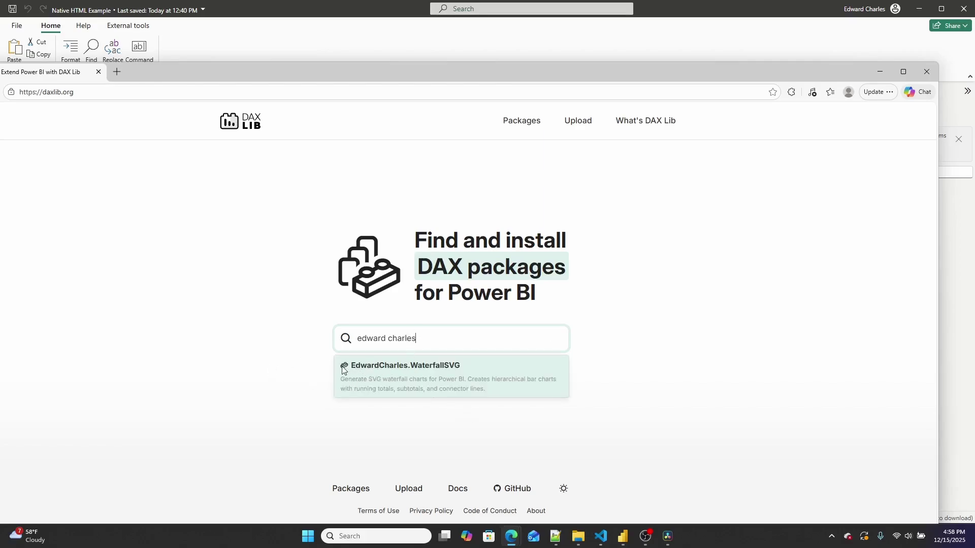
pyautogui.click(445, 367)
# Review the WaterfallSVG v1.0.0 Usage section and its P&L waterfall example, then highlight the package name and version.
pyautogui.scroll(-8, 442, 284)
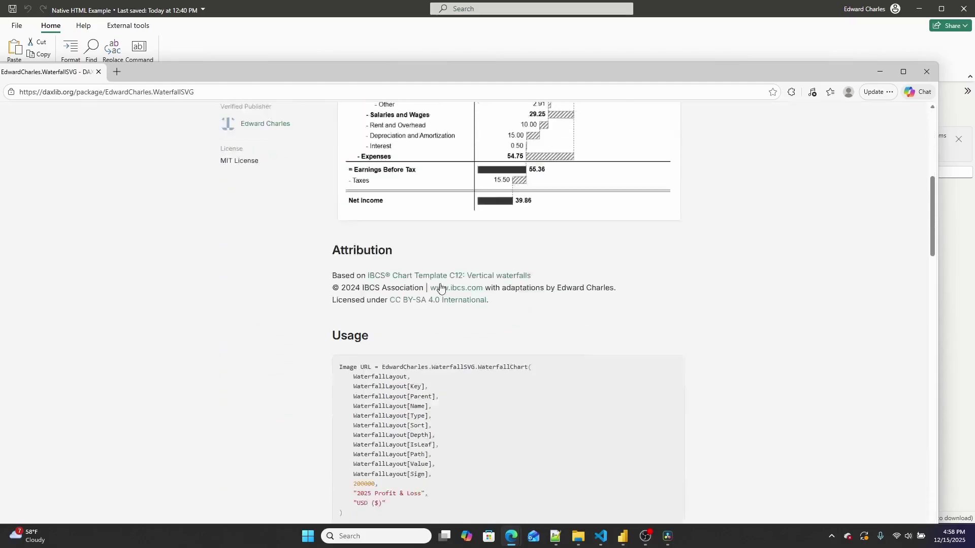
pyautogui.scroll(-15, 441, 289)
pyautogui.scroll(12, 440, 289)
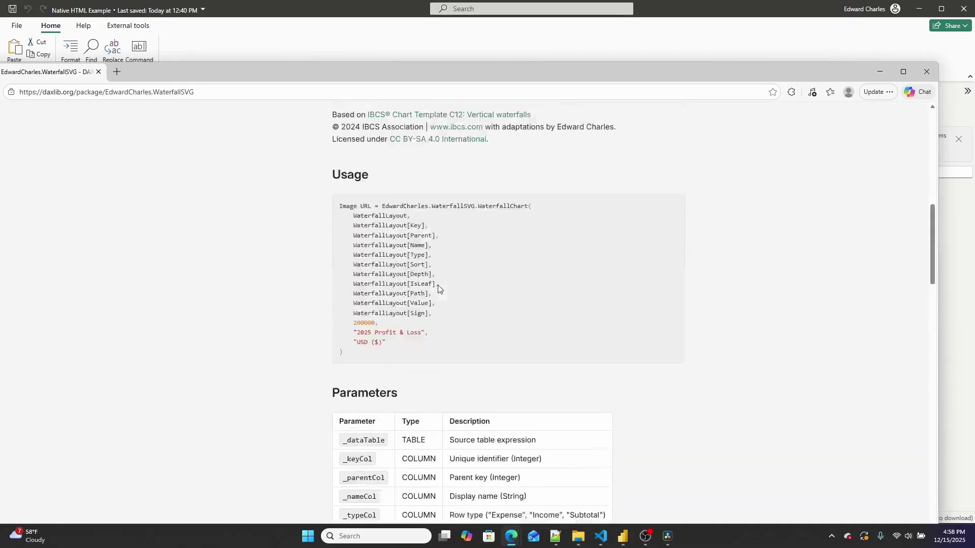
pyautogui.scroll(10, 440, 290)
pyautogui.moveTo(224, 167); pyautogui.dragTo(455, 178)
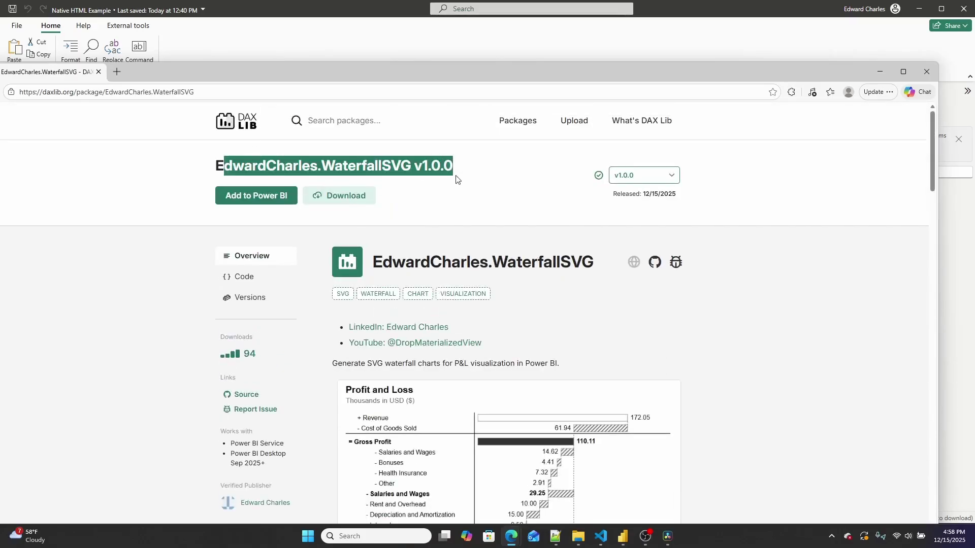
pyautogui.click(703, 369)
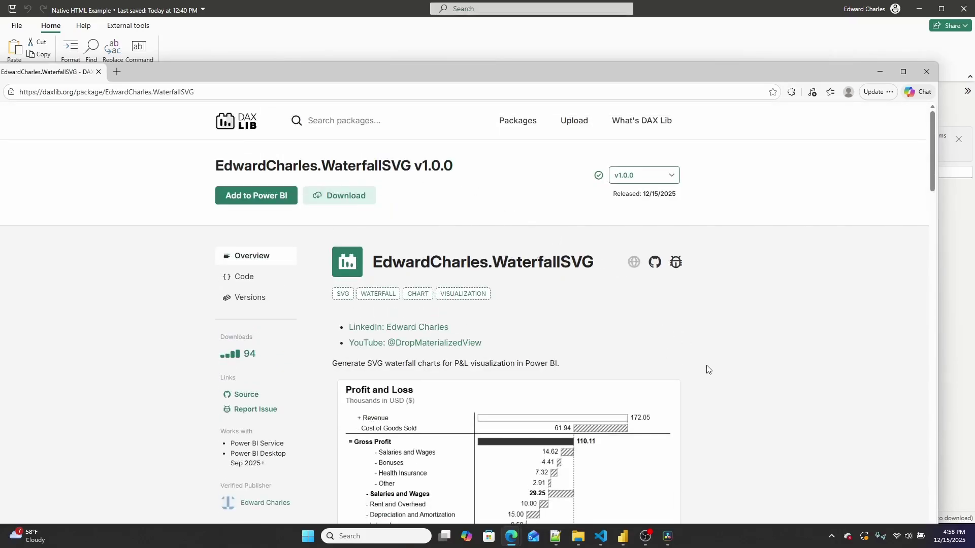